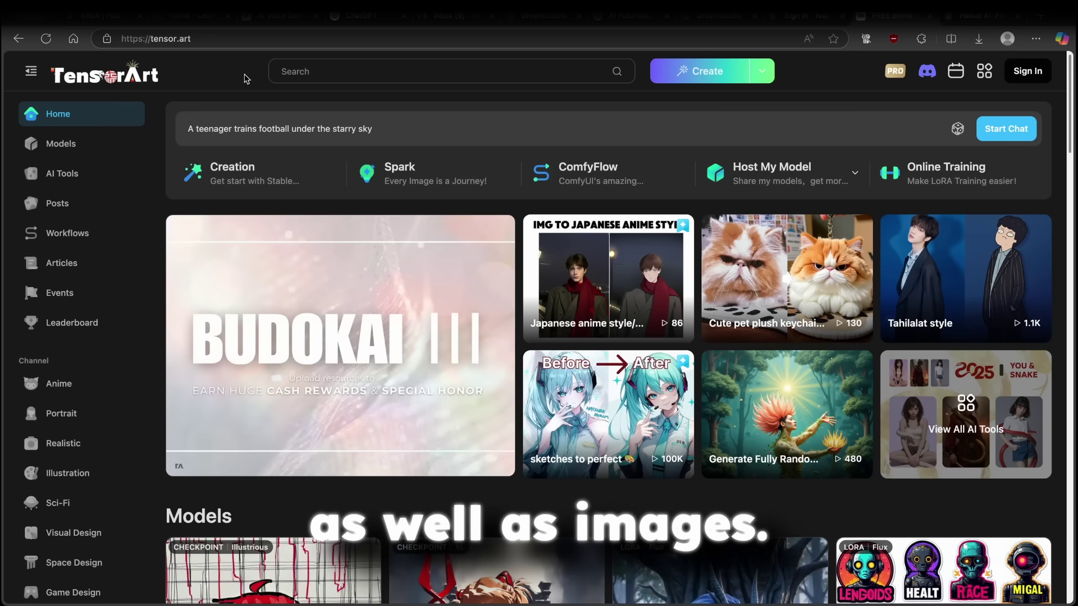
# - Sign in to Tensor.Art with a Google account so the profile avatar shows
pyautogui.click(466, 37)
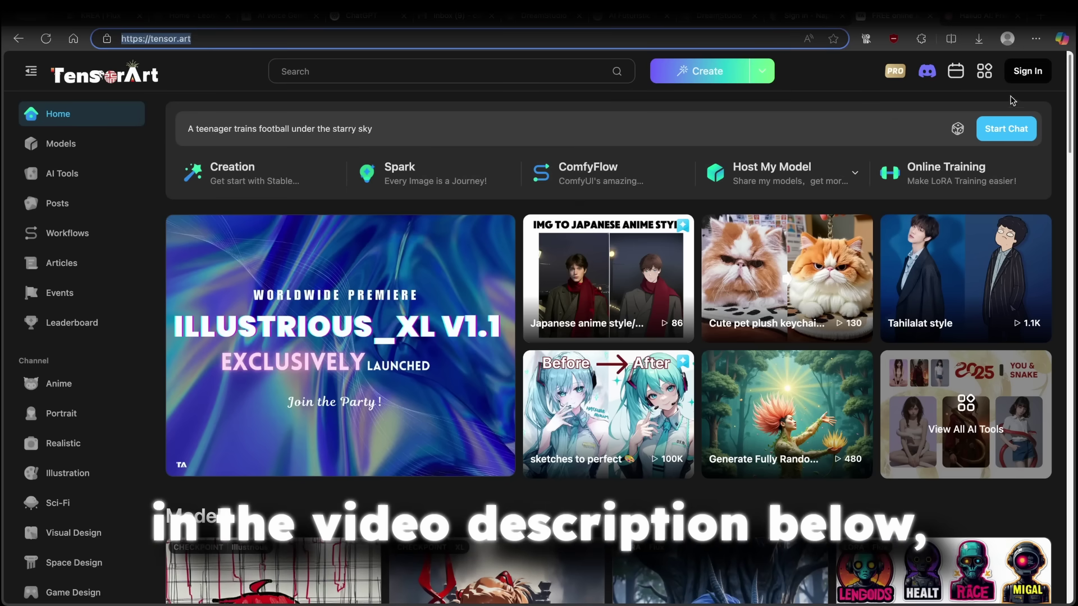
pyautogui.click(1027, 72)
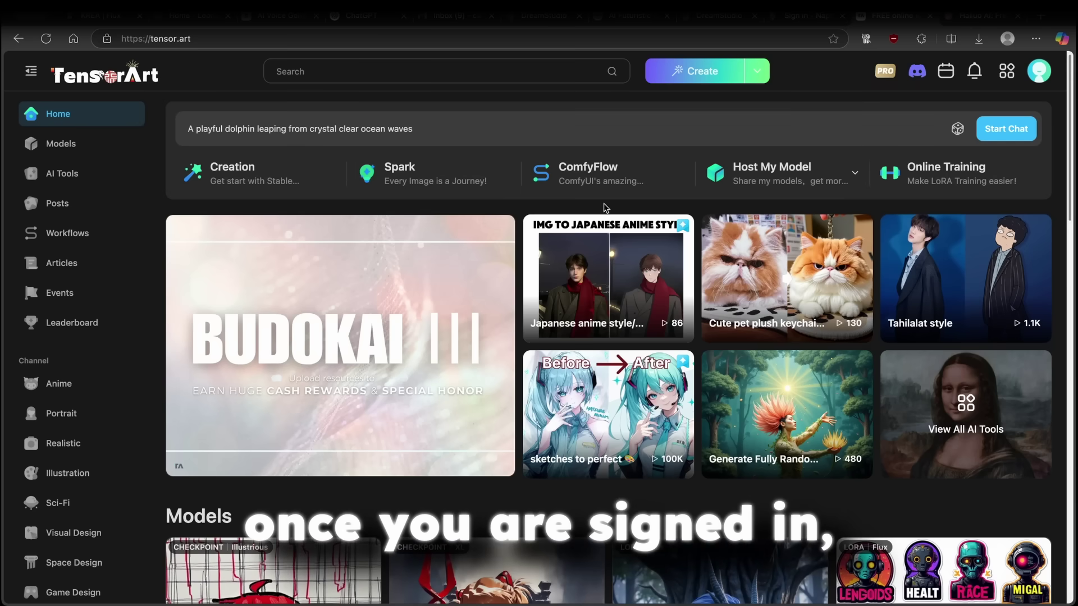
# - Open the Creation workspace from the Create menu and switch to the Img2Video tab
pyautogui.click(706, 82)
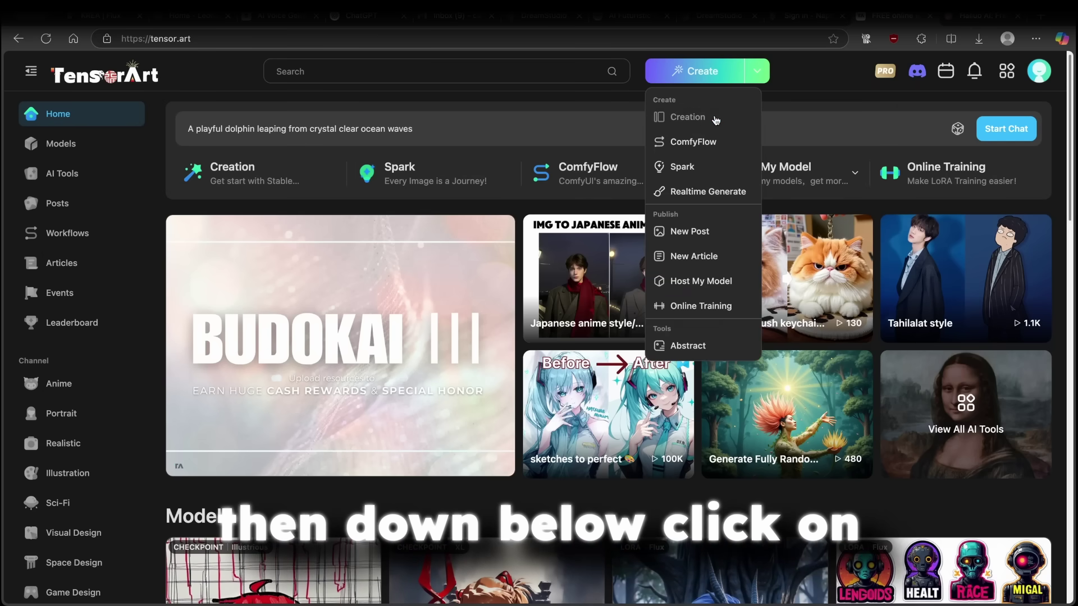
pyautogui.click(715, 119)
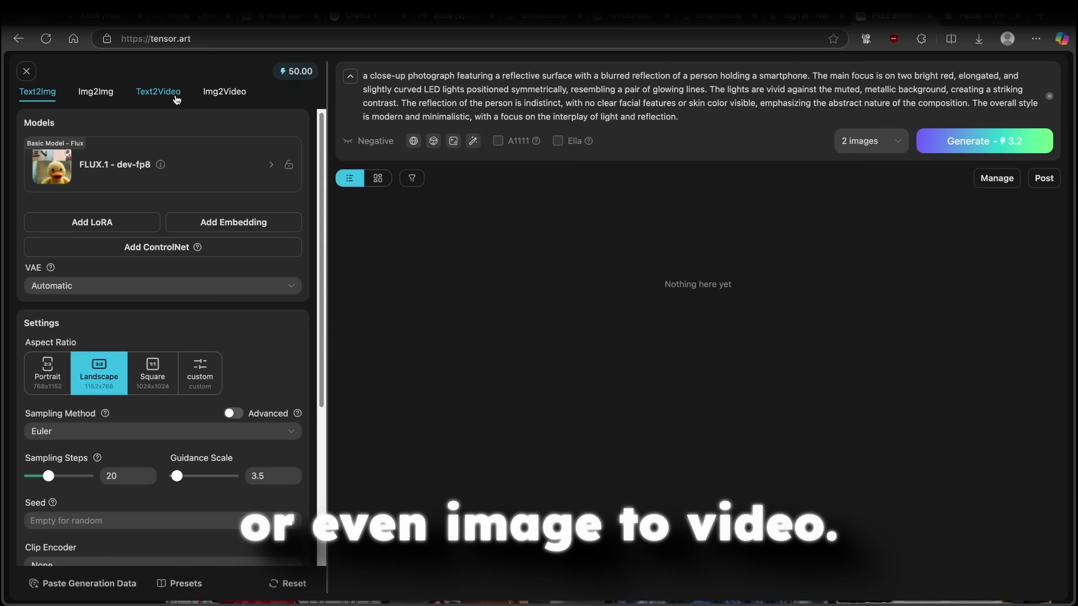
pyautogui.click(230, 94)
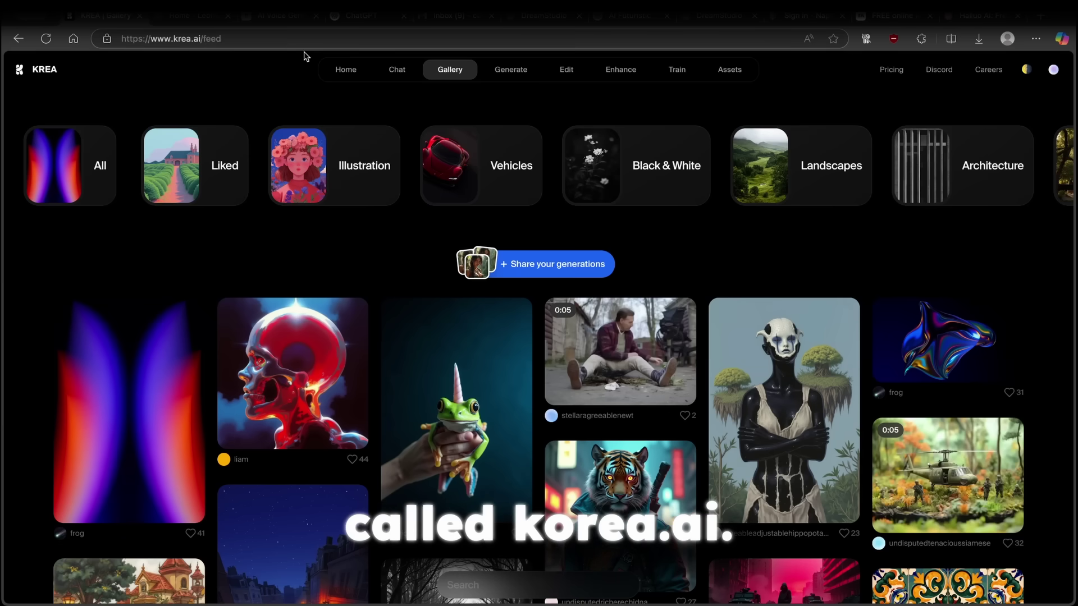
# - Scroll Krea's gallery feed until the White Cat Under Cloth image is visible
pyautogui.moveTo(452, 78)
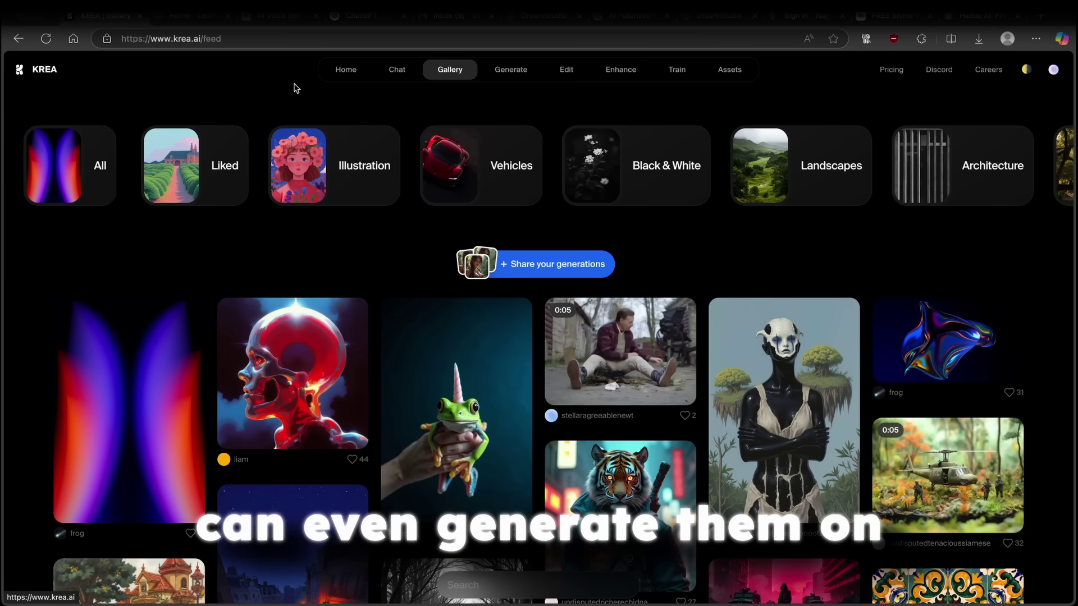
pyautogui.click(181, 19)
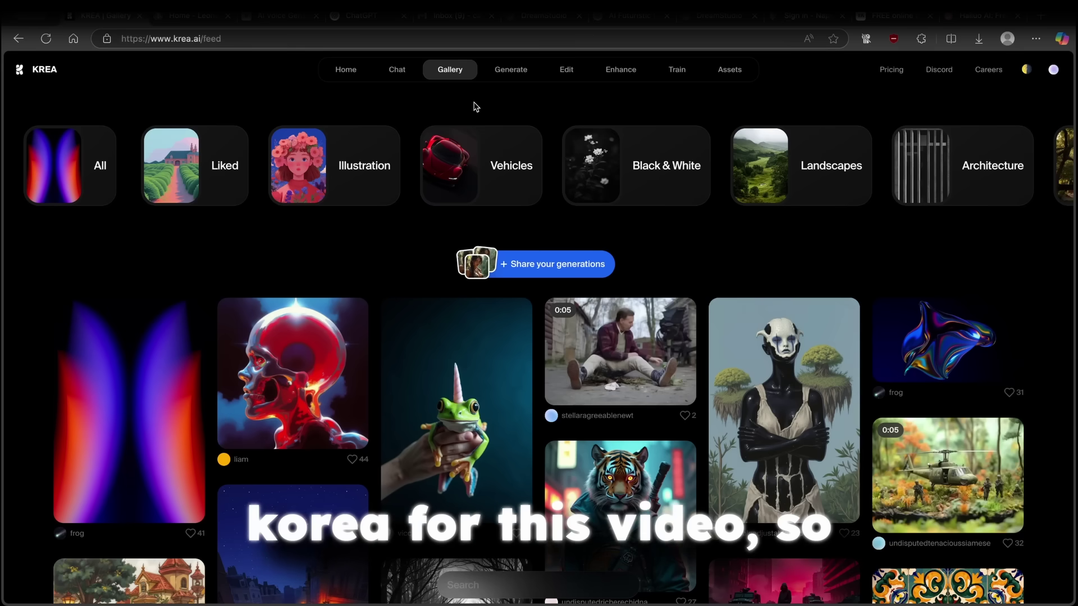
pyautogui.scroll(-10, 476, 107)
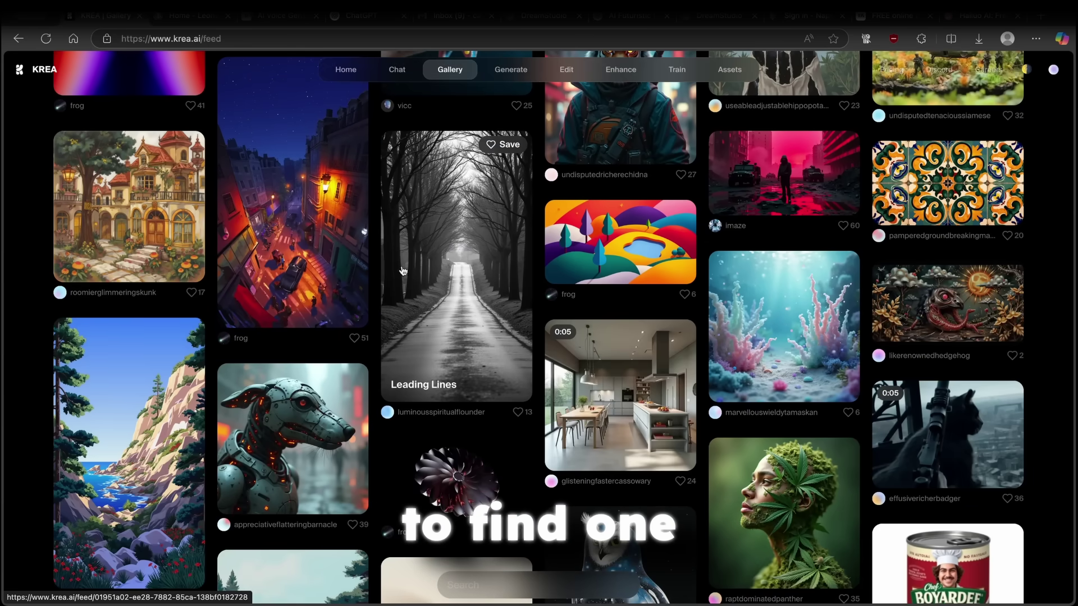
pyautogui.scroll(-10, 361, 239)
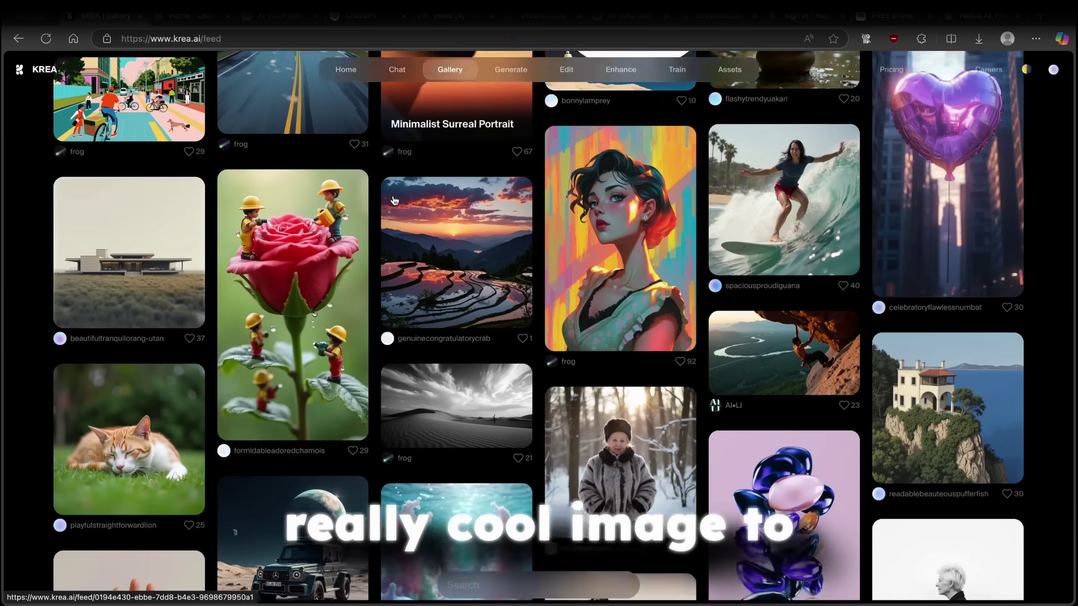
pyautogui.scroll(-5, 352, 217)
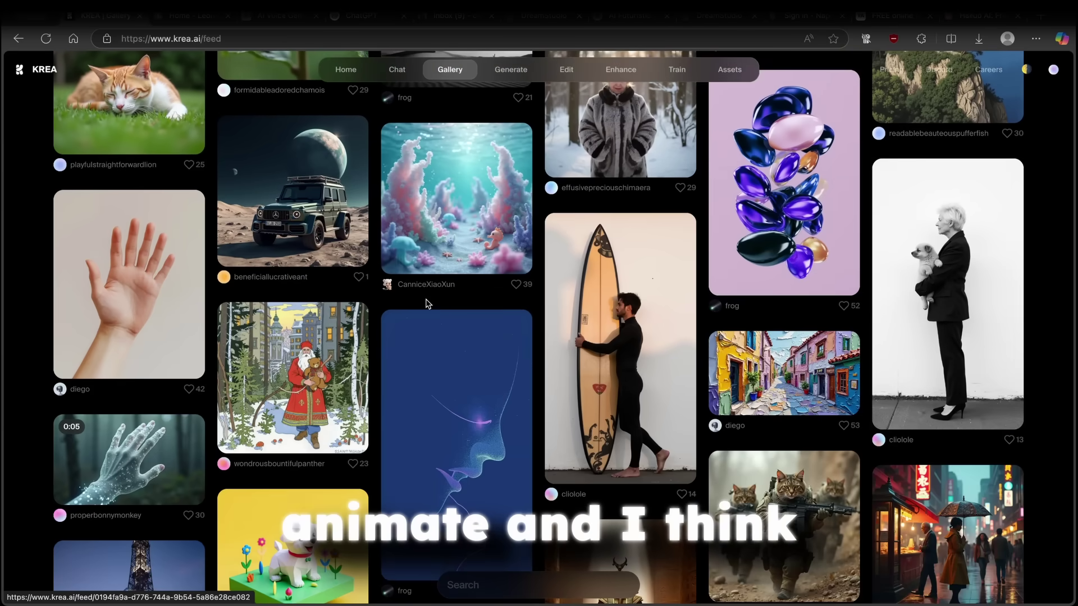
pyautogui.scroll(10, 374, 293)
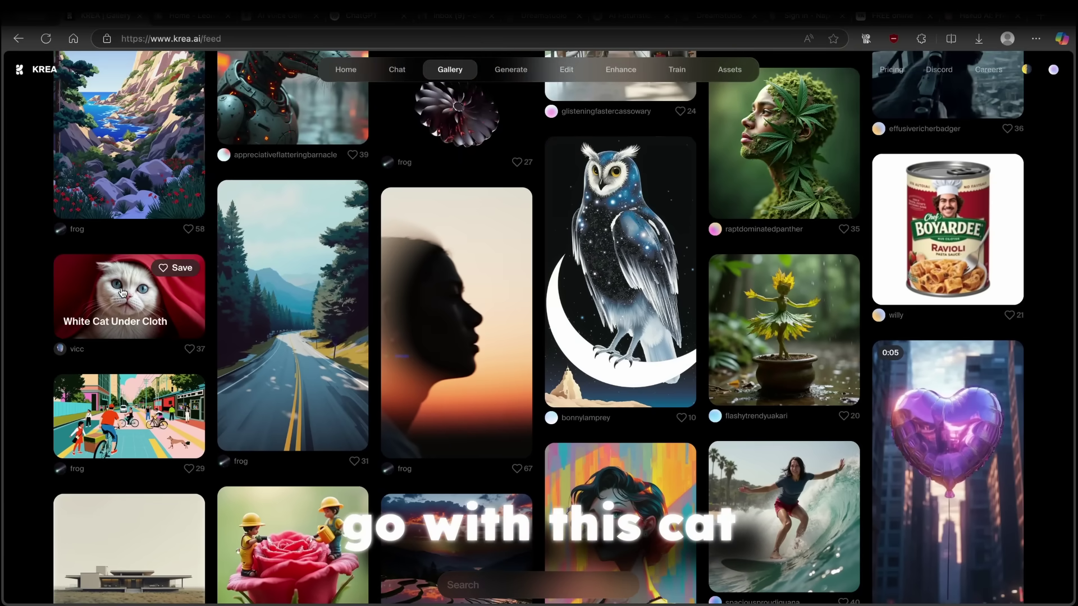
# - Open the White Cat Under Cloth image full-size in its own tab
pyautogui.click(125, 288)
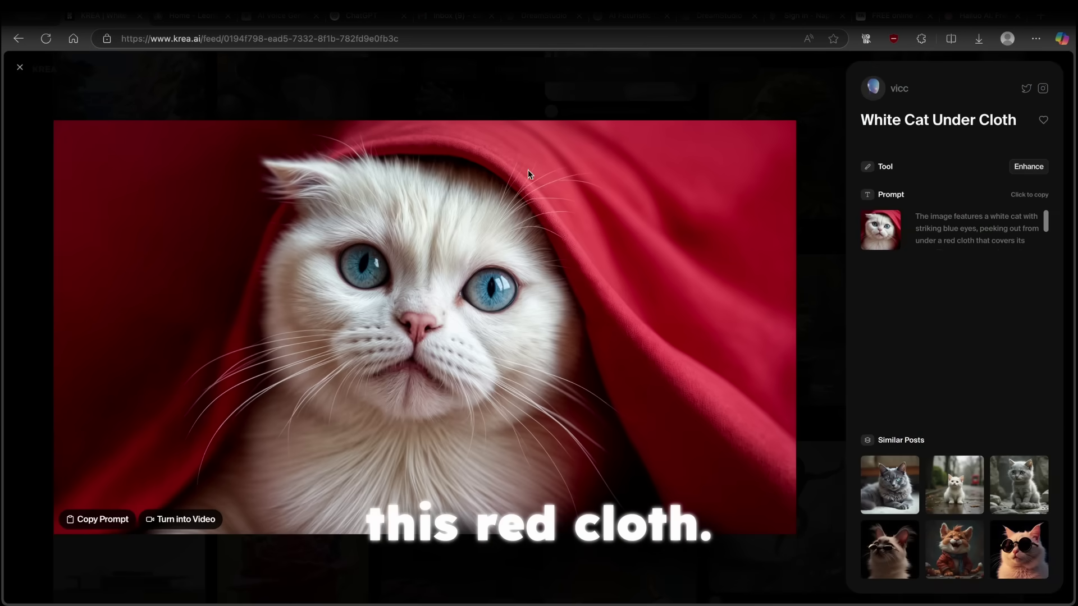
pyautogui.rightClick(563, 270)
pyautogui.click(597, 279)
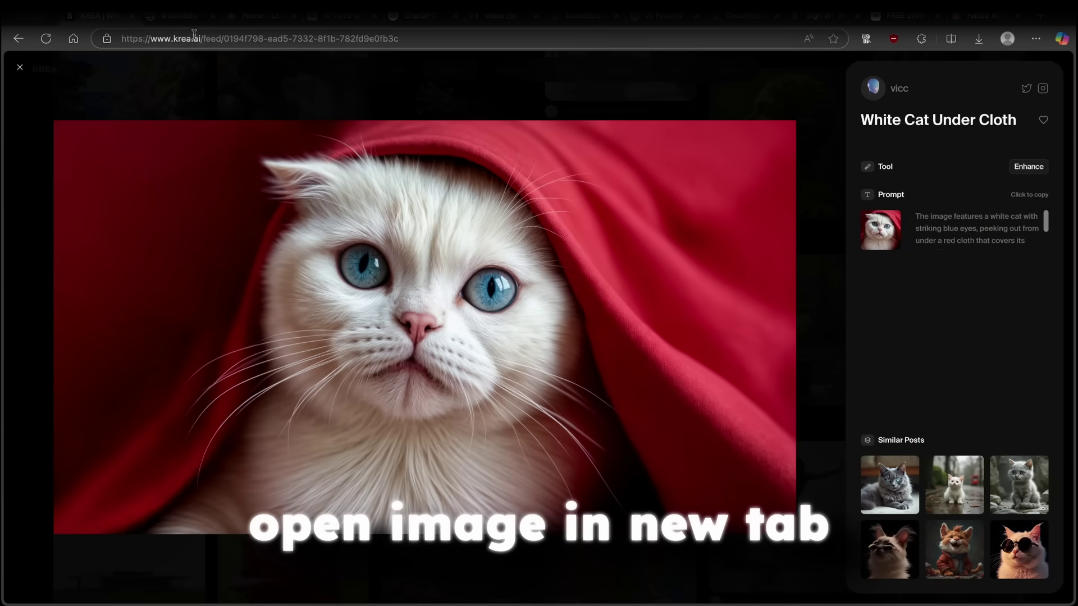
pyautogui.click(185, 15)
# - Save the full-size cat image as a PNG to Downloads and return to the gallery feed
pyautogui.rightClick(505, 181)
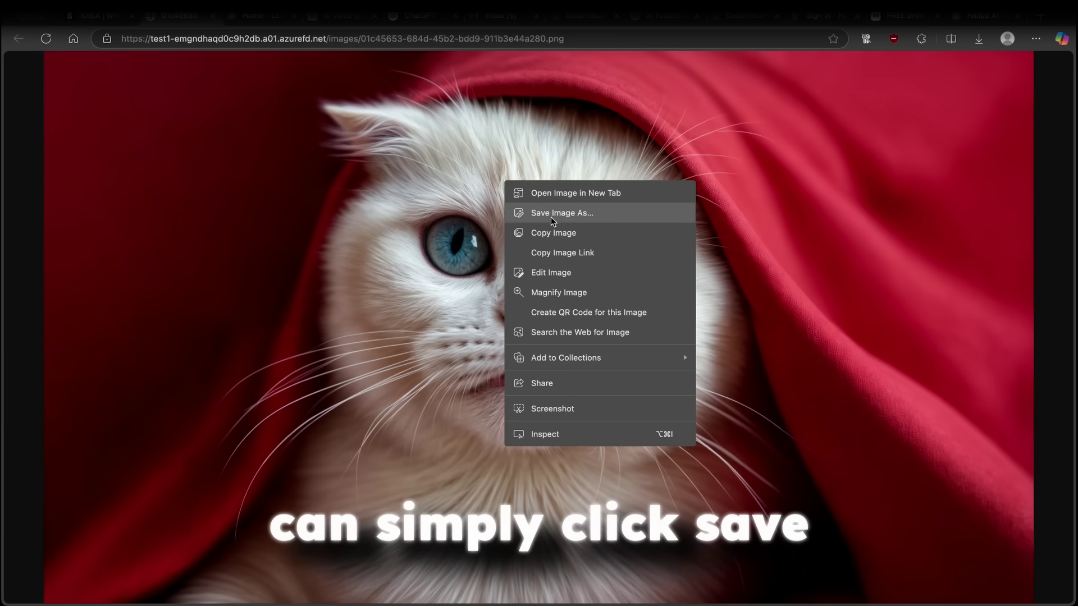
pyautogui.click(563, 213)
pyautogui.click(637, 338)
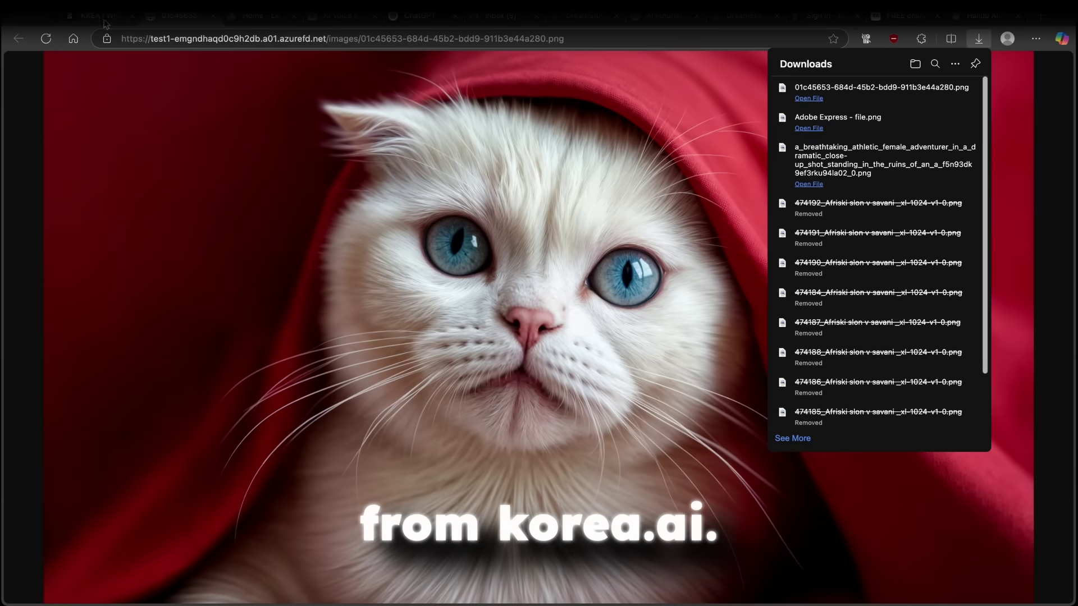
pyautogui.click(107, 23)
pyautogui.click(266, 98)
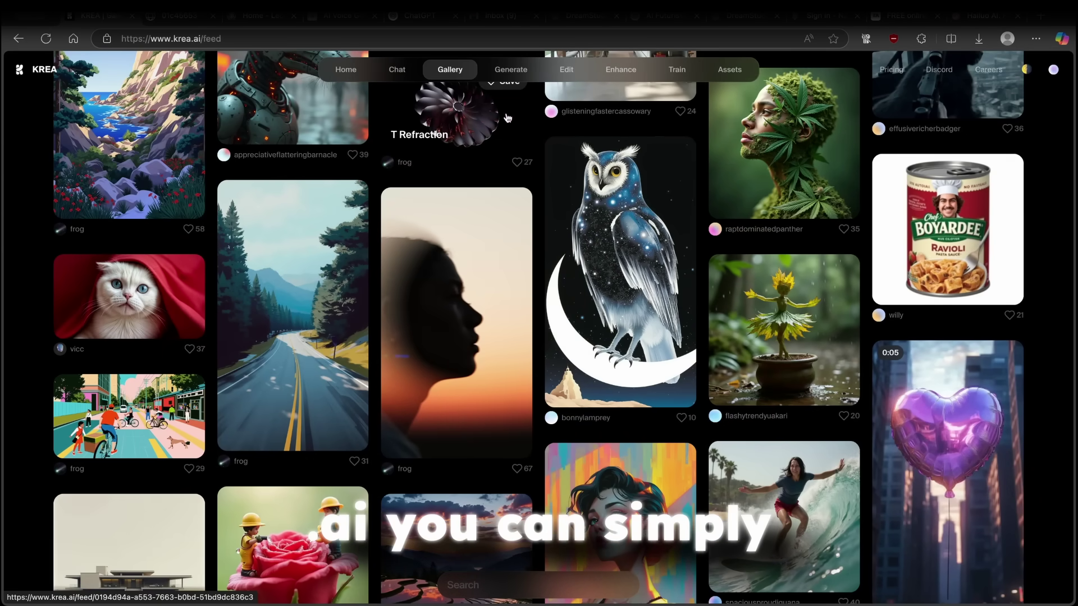
# - Open Krea's Flux image generator from Generate > Image and view its aspect ratio choices
pyautogui.moveTo(517, 69)
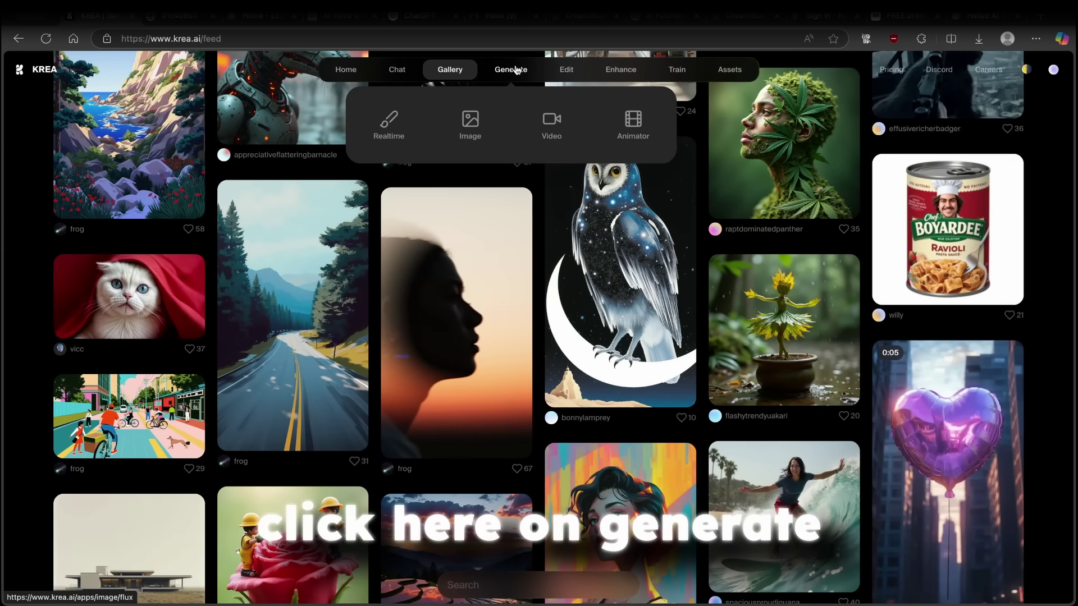
pyautogui.click(480, 120)
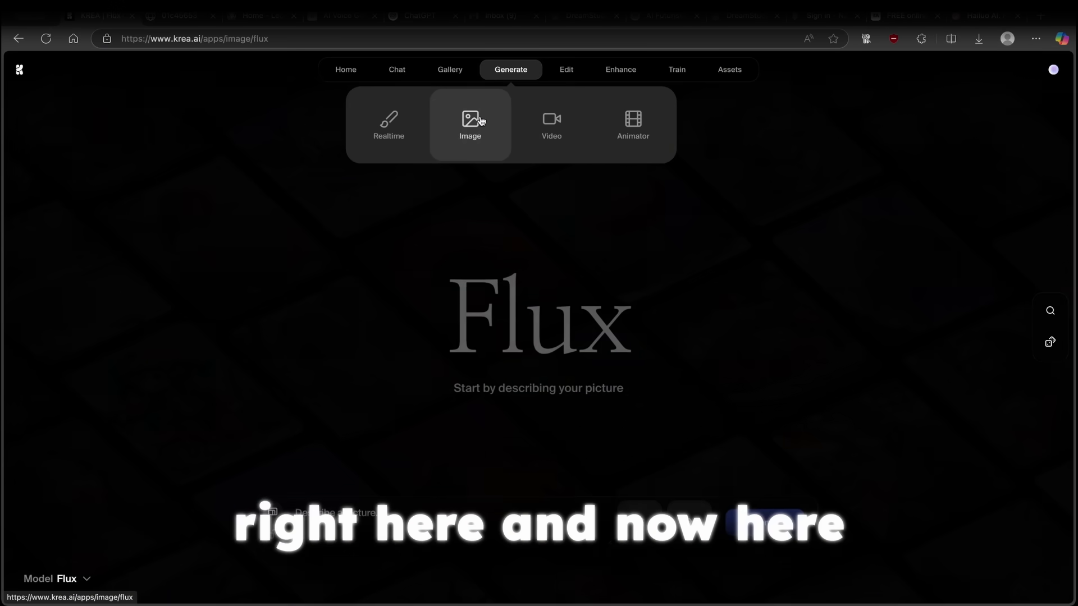
pyautogui.click(494, 498)
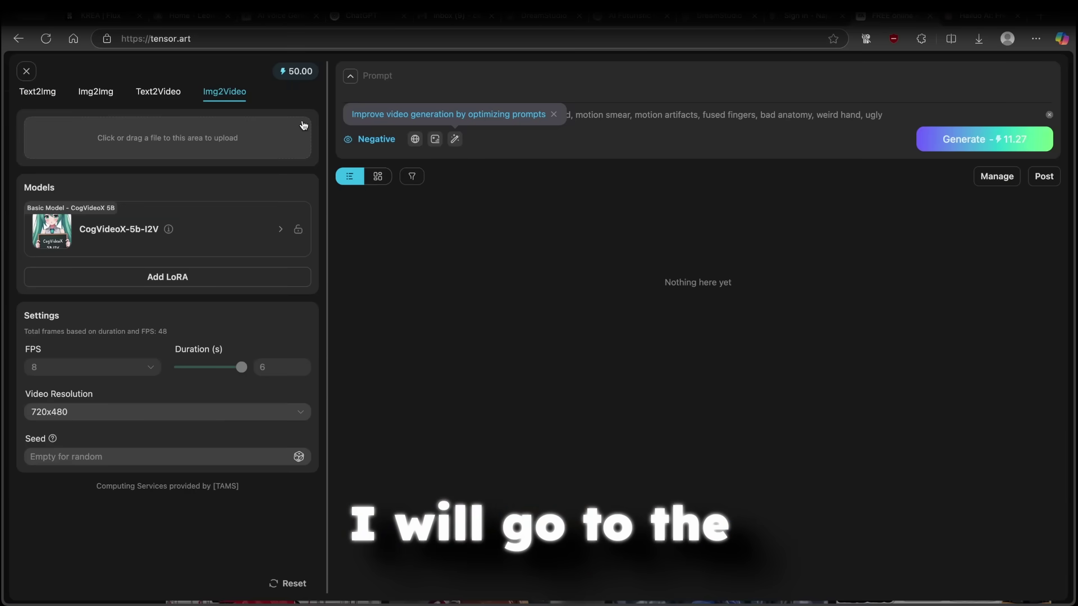
# - Upload the cat PNG from Downloads as the Img2Video source frame (2752 x 1536)
pyautogui.click(192, 148)
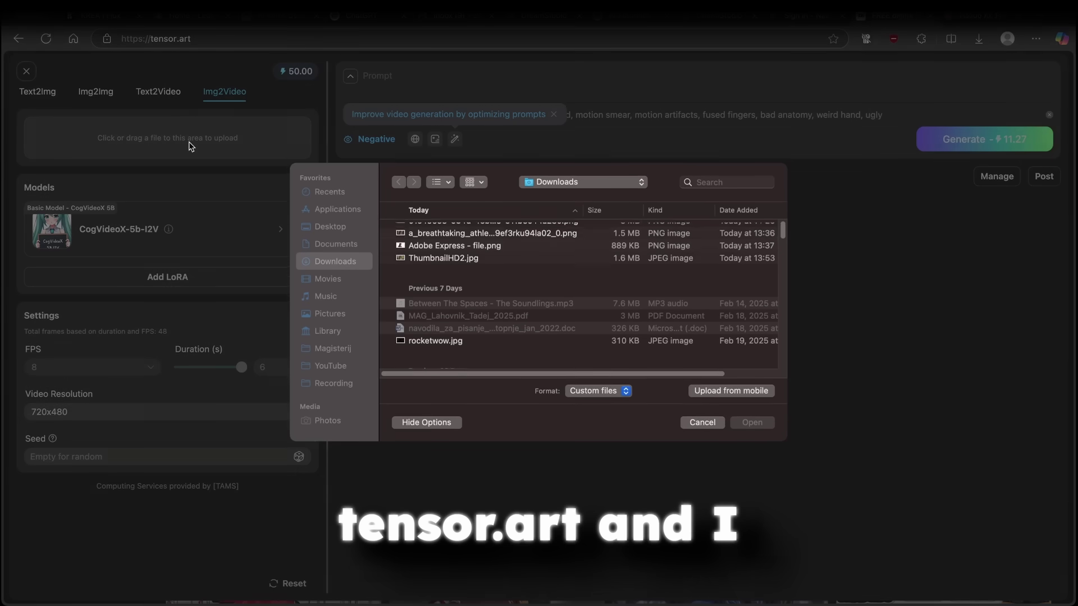
pyautogui.click(478, 242)
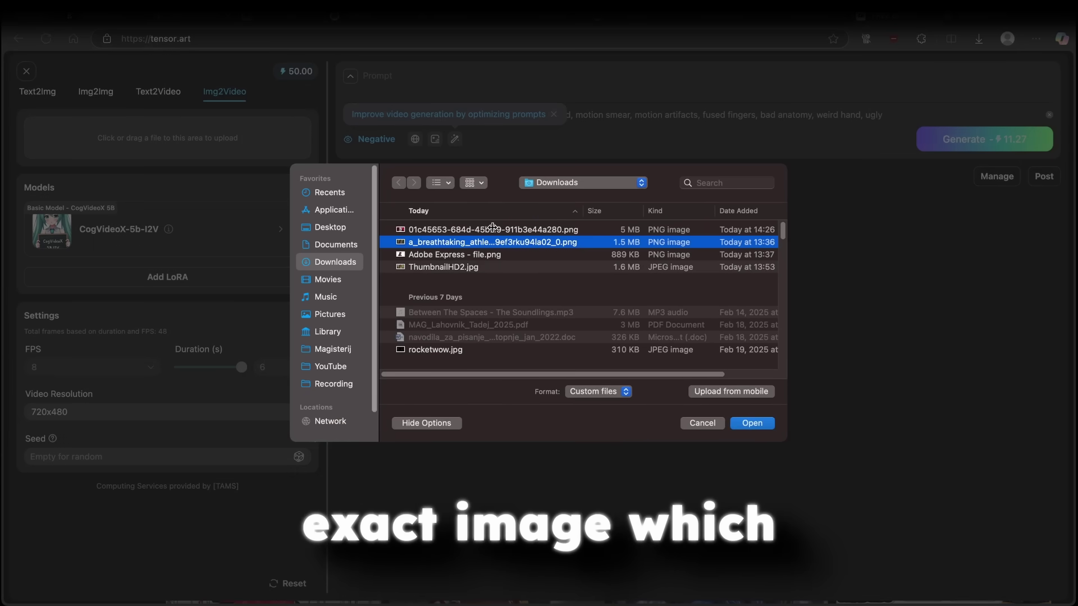
pyautogui.click(492, 229)
pyautogui.click(746, 425)
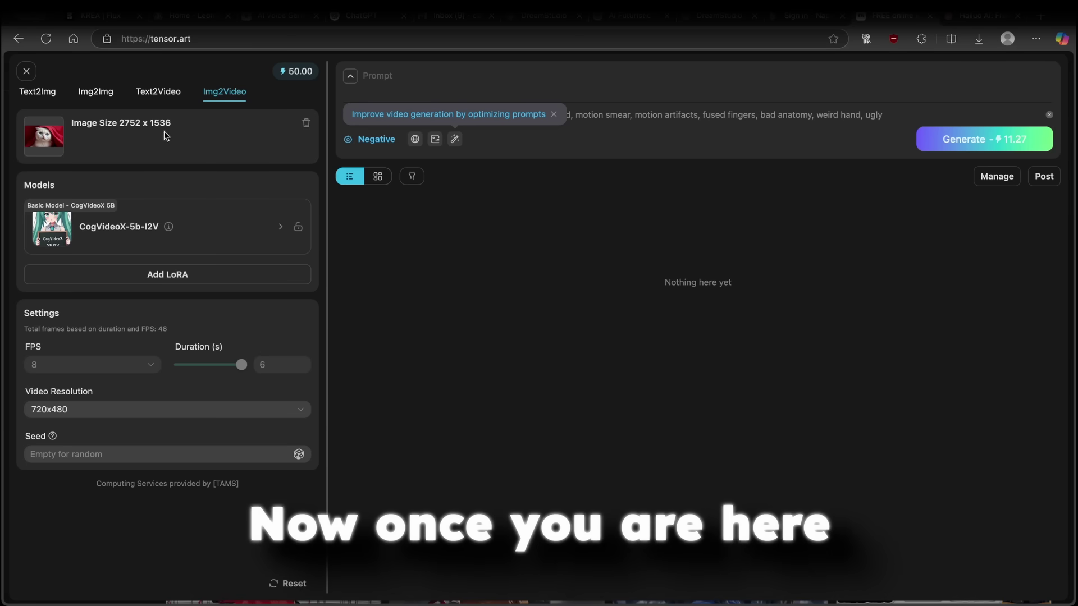
# - Browse the video model list across the My Starred, My Models and ALL tabs
pyautogui.click(200, 227)
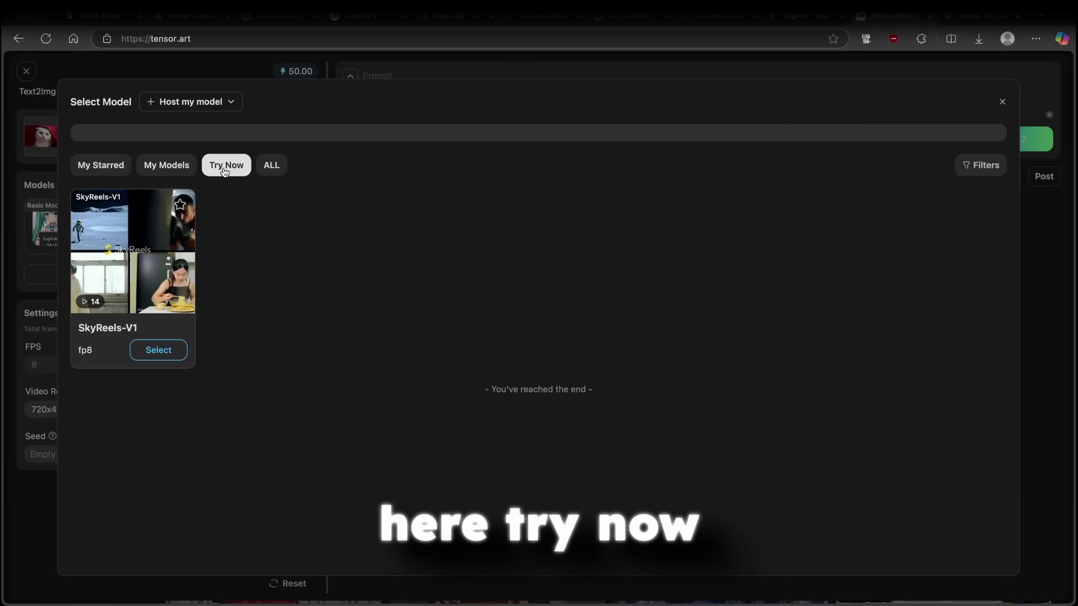
pyautogui.click(112, 171)
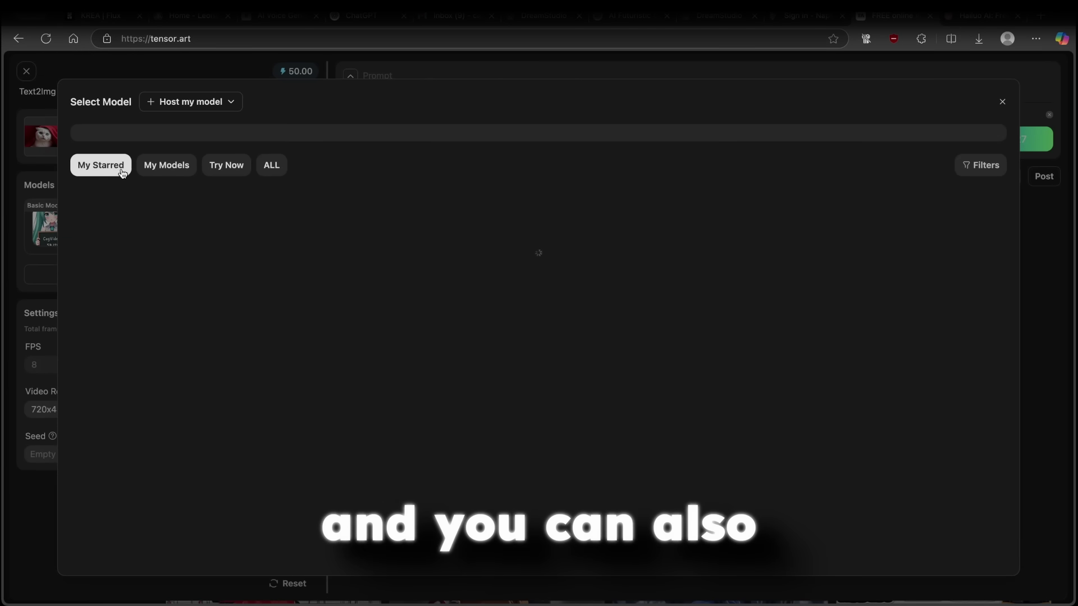
pyautogui.click(164, 169)
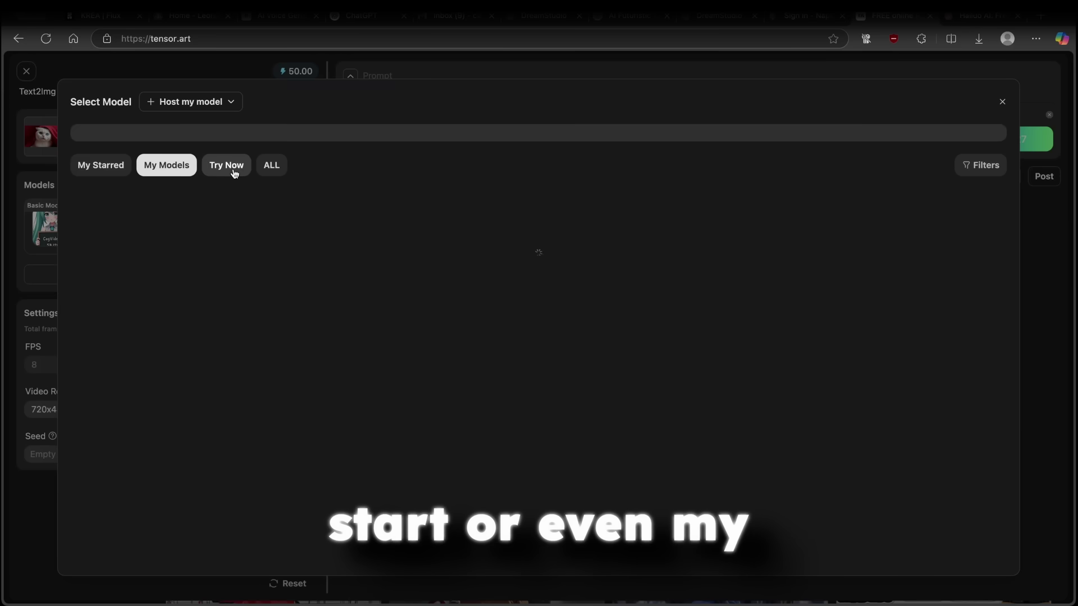
pyautogui.click(271, 167)
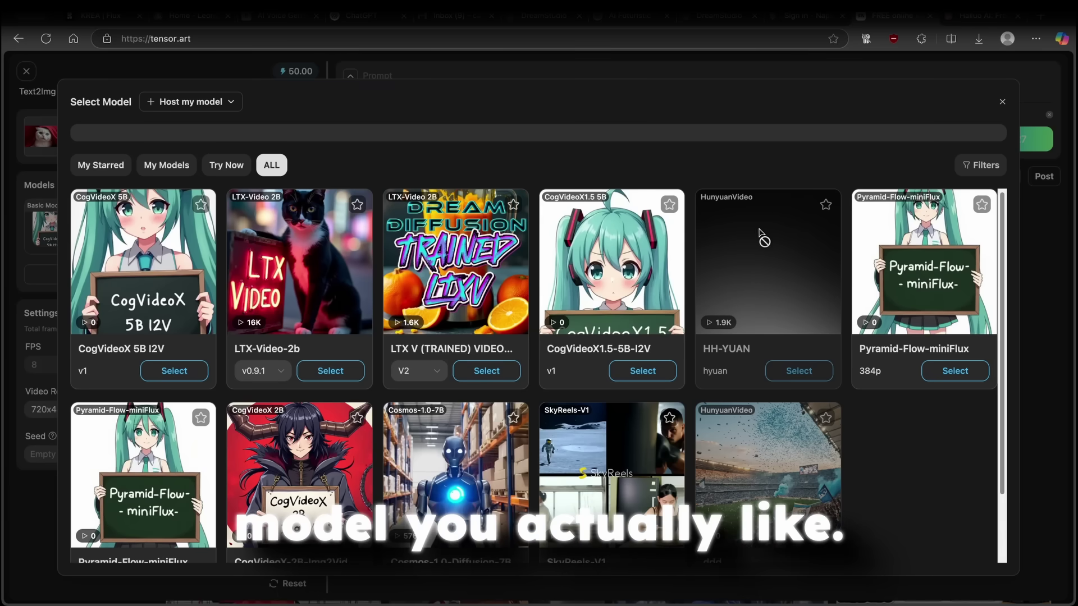
pyautogui.scroll(-1, 879, 382)
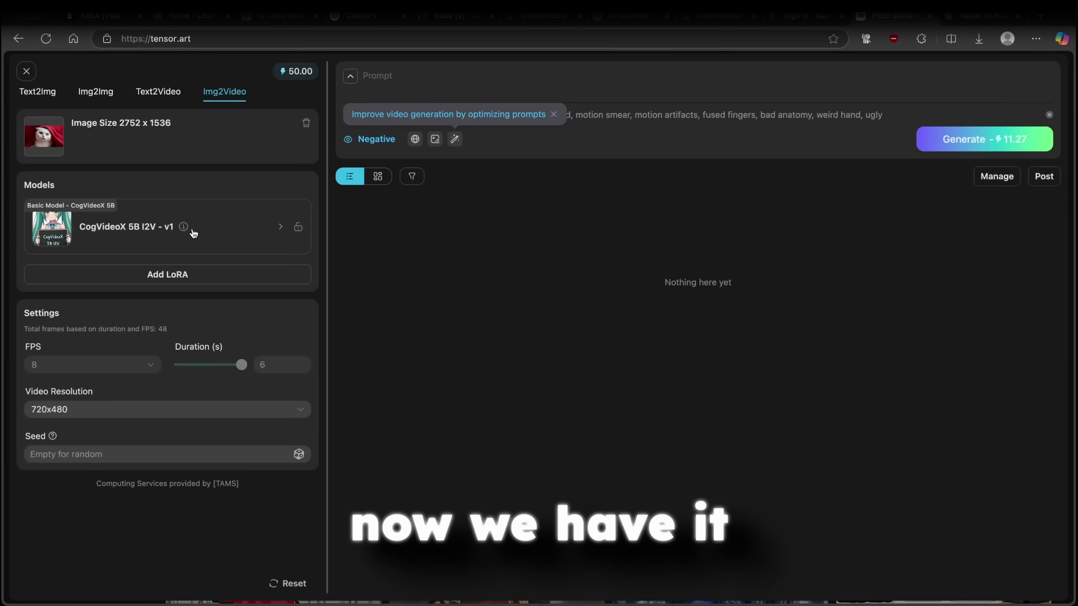
# - Select CogVideoX 5B I2V v1 and review its info page, including the last updated date
pyautogui.click(183, 226)
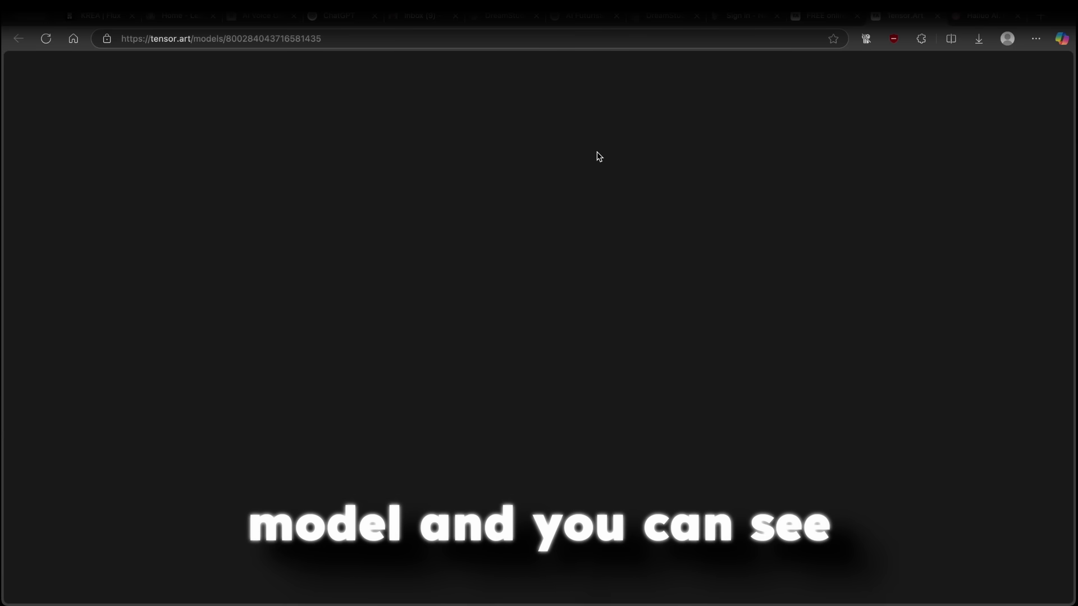
pyautogui.scroll(-3, 497, 247)
pyautogui.scroll(3, 503, 242)
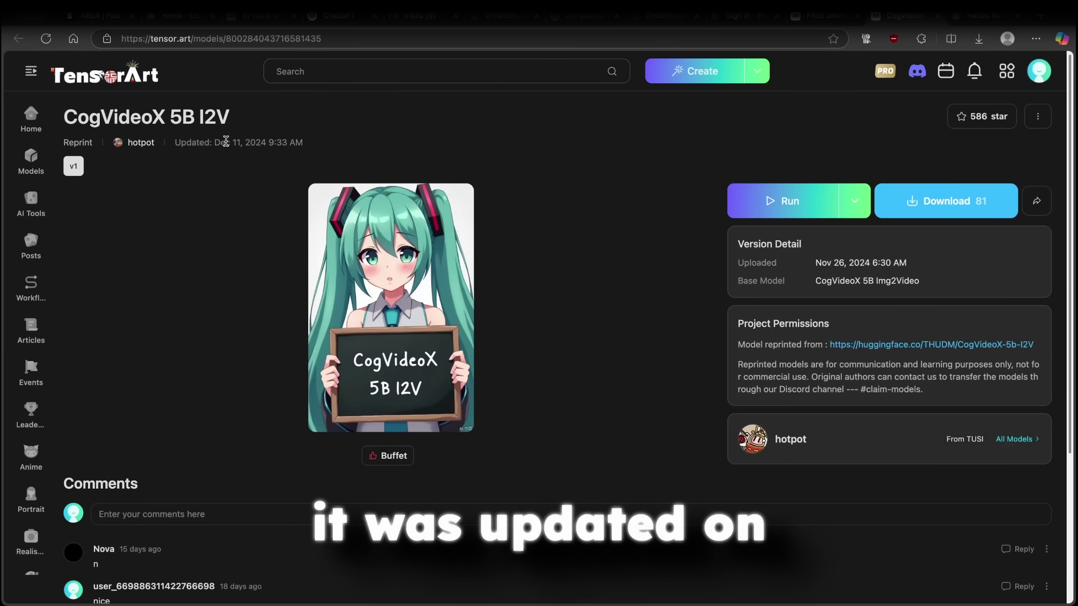
pyautogui.moveTo(213, 141); pyautogui.dragTo(292, 130)
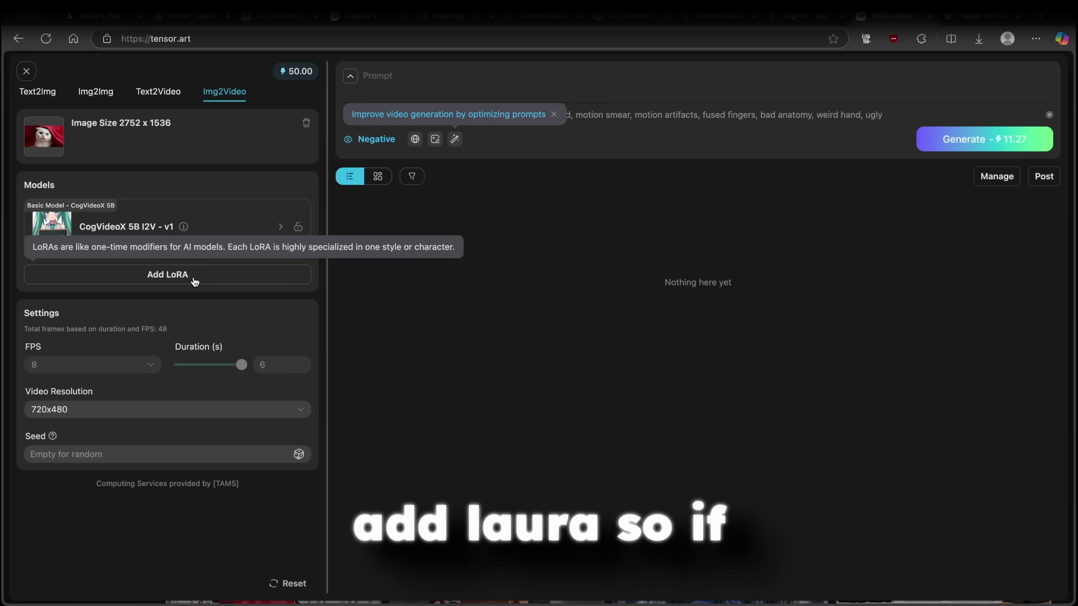
# - Check the LoRA list without adding one and keep 720x480 as the video resolution
pyautogui.click(194, 281)
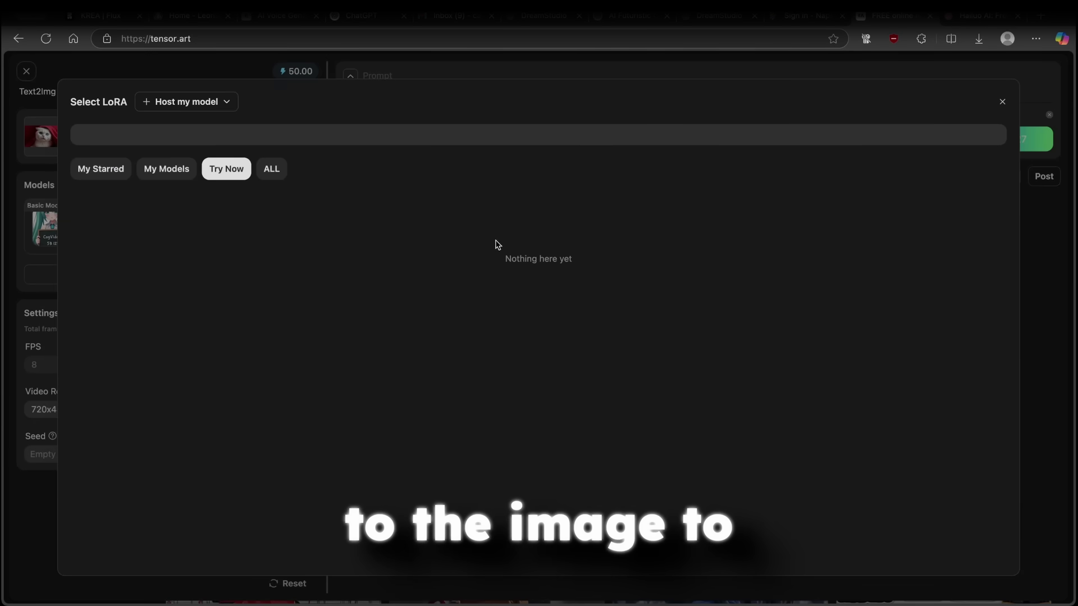
pyautogui.click(1001, 104)
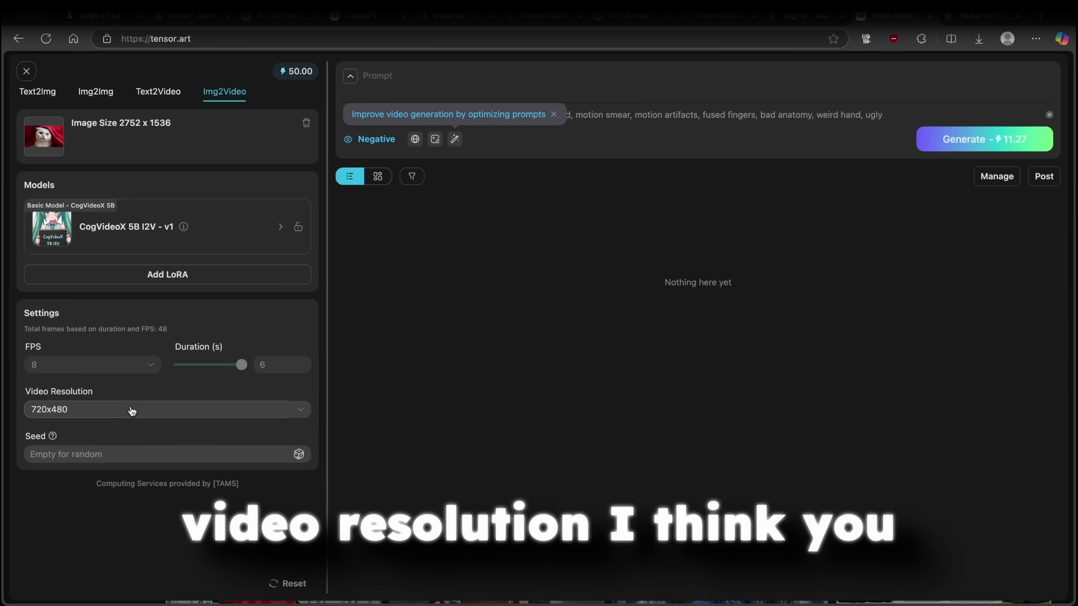
pyautogui.click(136, 411)
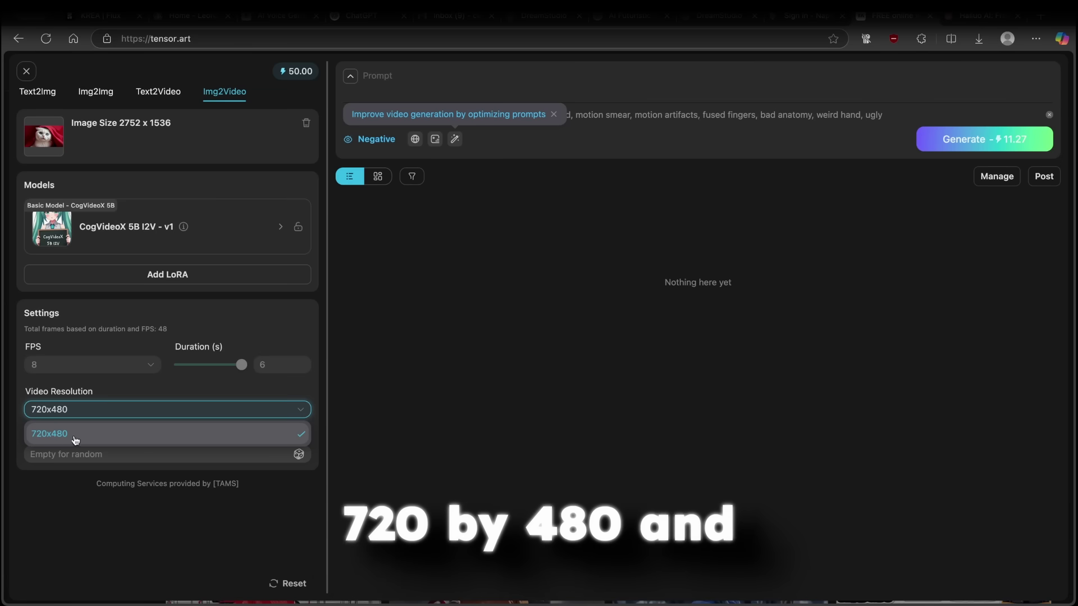
pyautogui.click(90, 437)
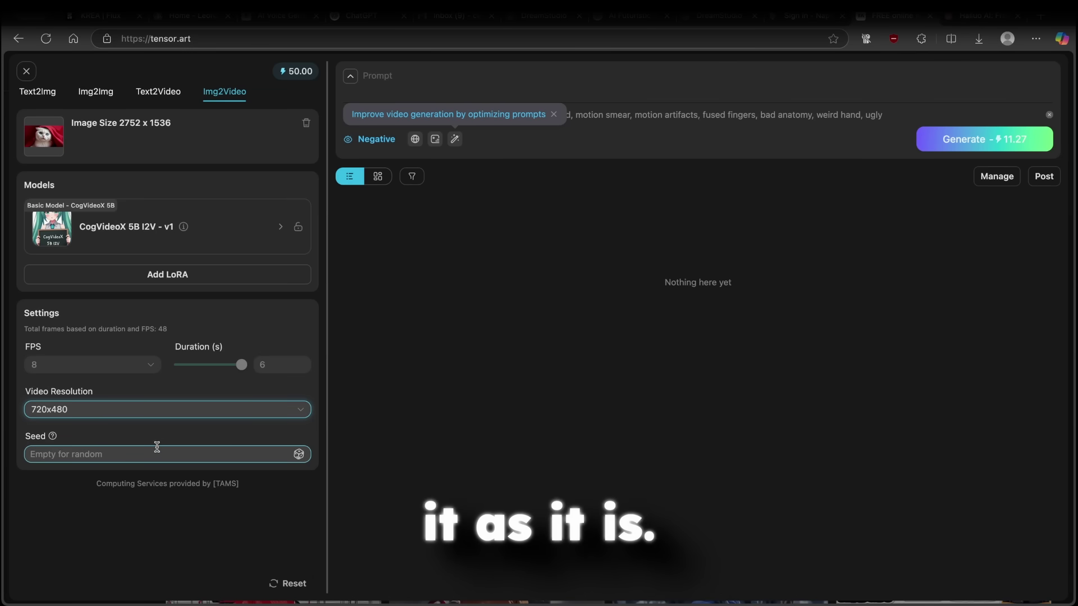
# - Try the magic-wand prompt enhancement in the Prompt box, then go to the ChatGPT tab
pyautogui.click(628, 87)
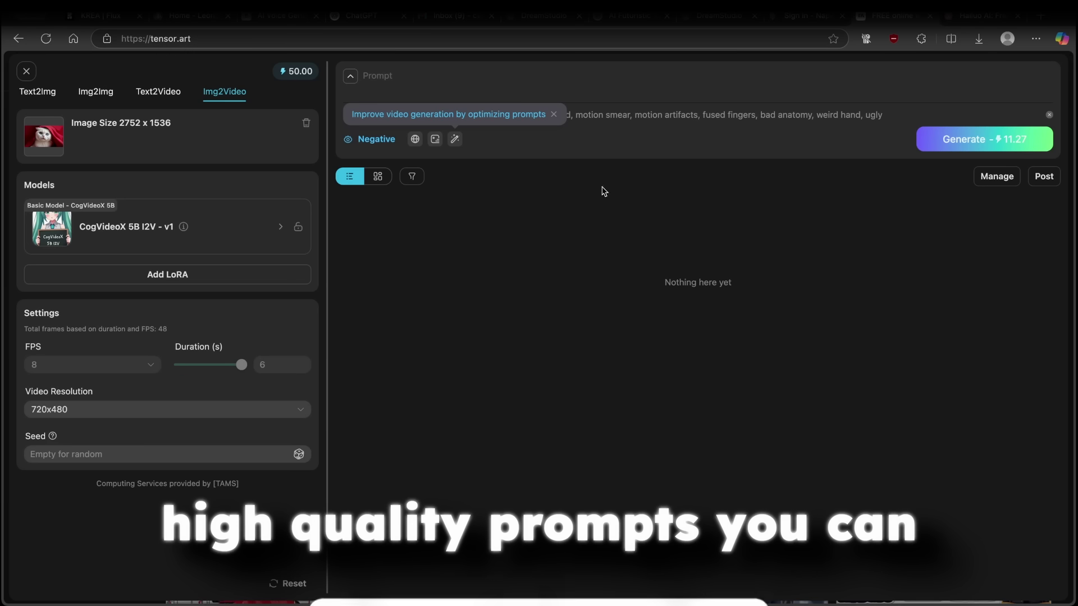
pyautogui.click(455, 138)
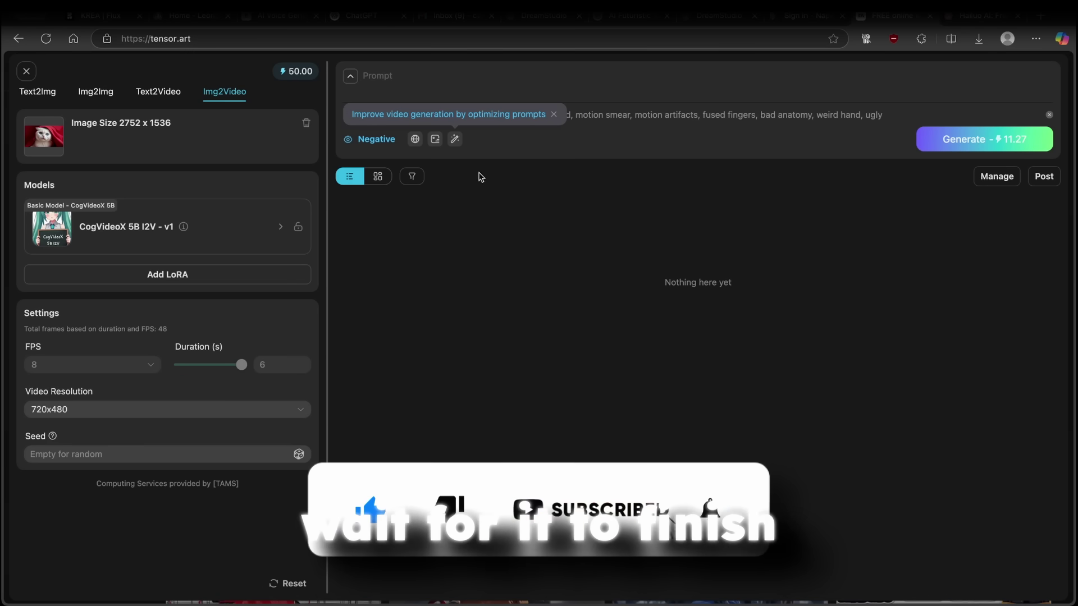
pyautogui.moveTo(352, 115); pyautogui.dragTo(544, 116)
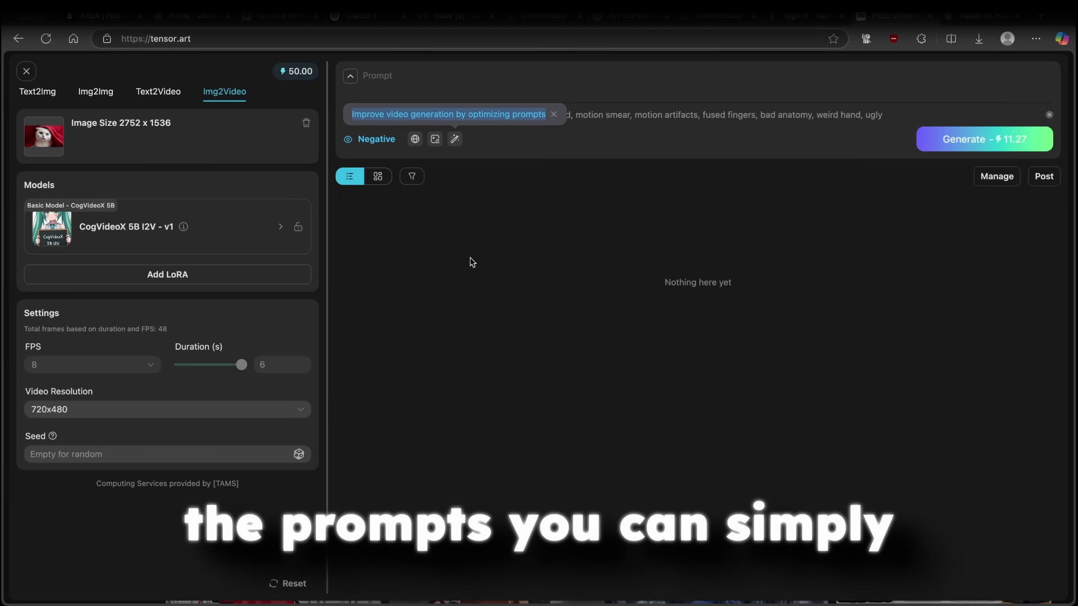
pyautogui.click(361, 15)
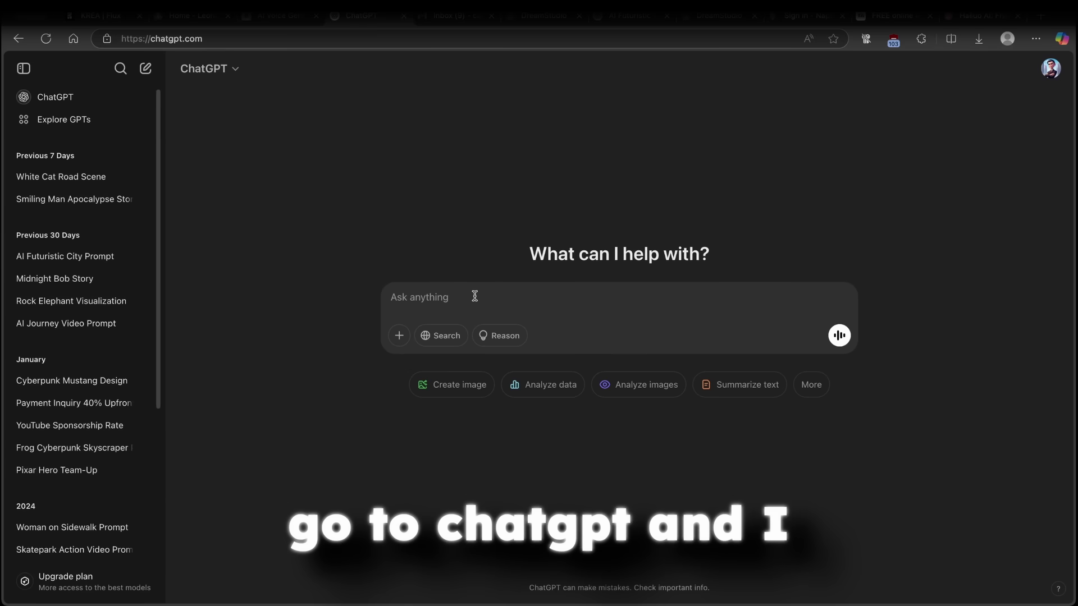
# - Ask ChatGPT for an ultra-realistic 8K prompt of a blue-eyed white cat under red cloth and select it
pyautogui.write('write an ai video prompt in very high quality 8k ultra realistic about white cat with blue eyes under a red cloth')
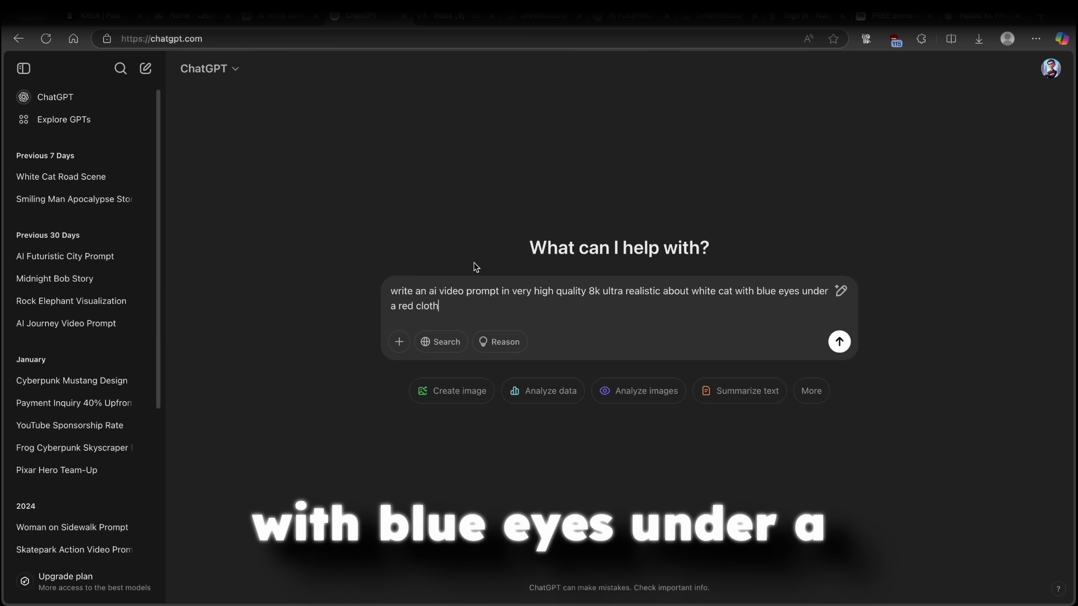
pyautogui.click(840, 343)
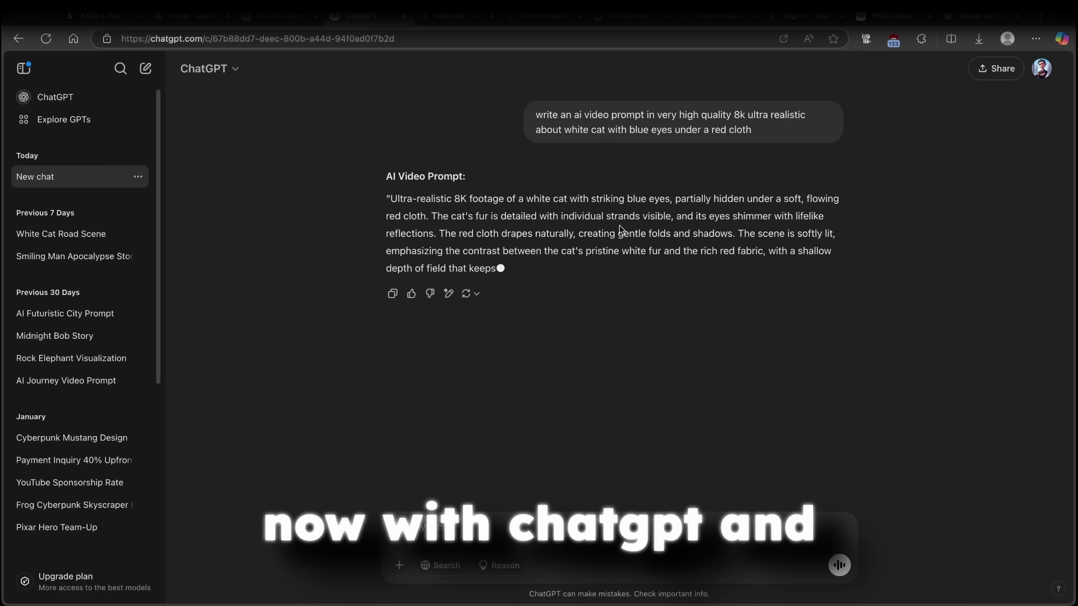
pyautogui.moveTo(391, 196); pyautogui.dragTo(612, 268)
pyautogui.hotkey('ctrl', 'c')
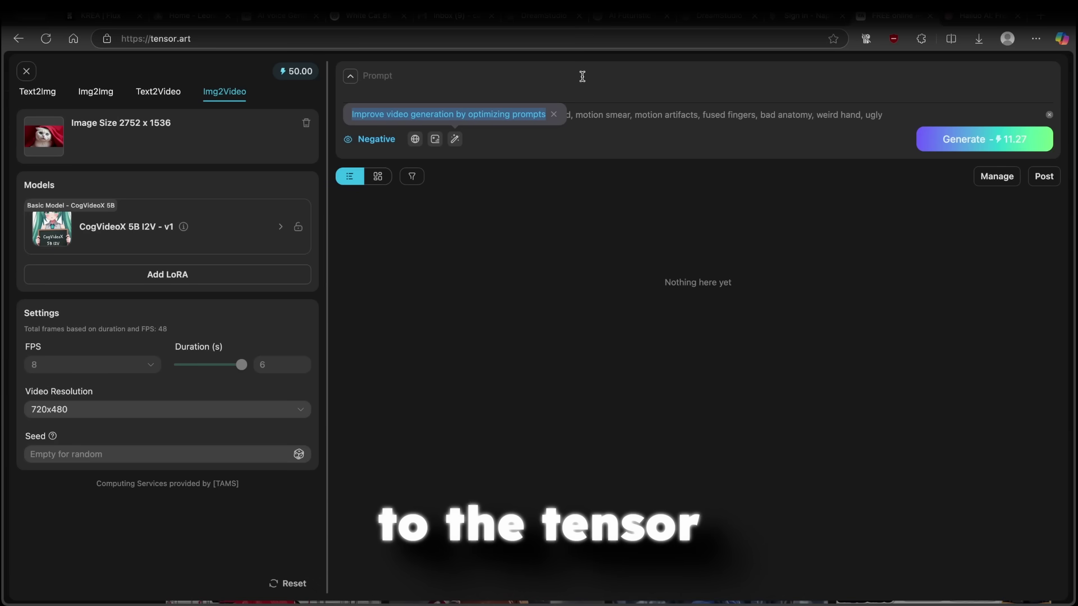
# - Paste the ChatGPT cat prompt into the Prompt box and apply the magic-wand enhancement
pyautogui.click(583, 77)
pyautogui.hotkey('ctrl', 'v')
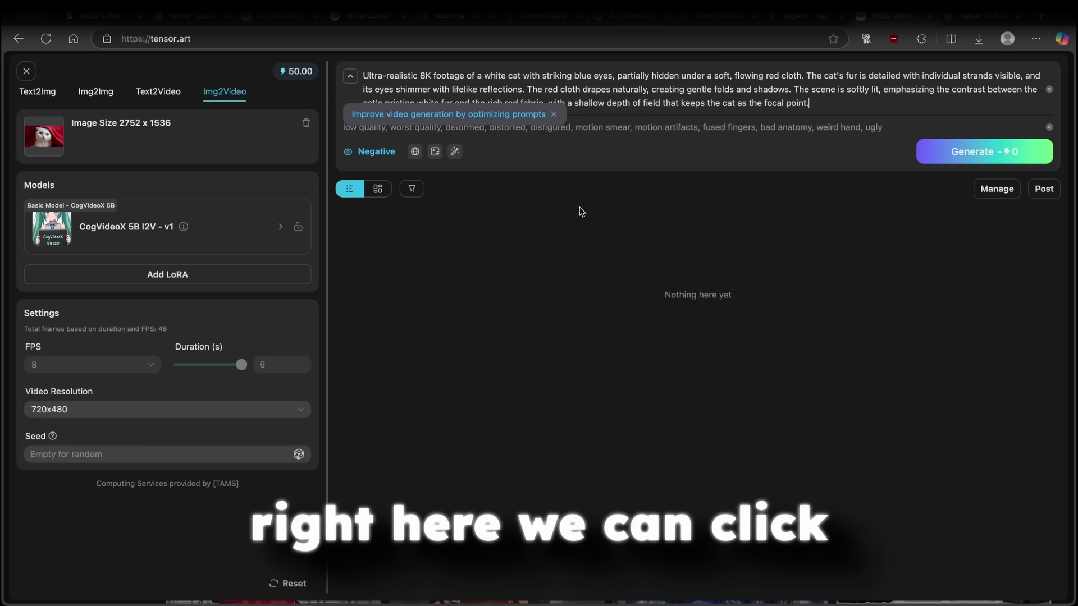
pyautogui.click(462, 157)
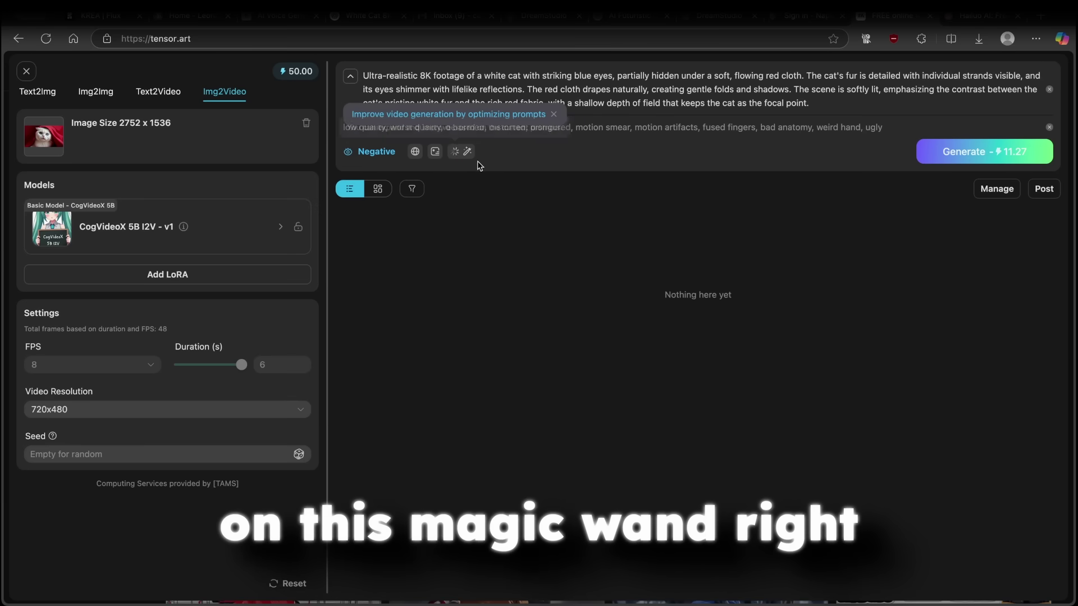
pyautogui.click(463, 157)
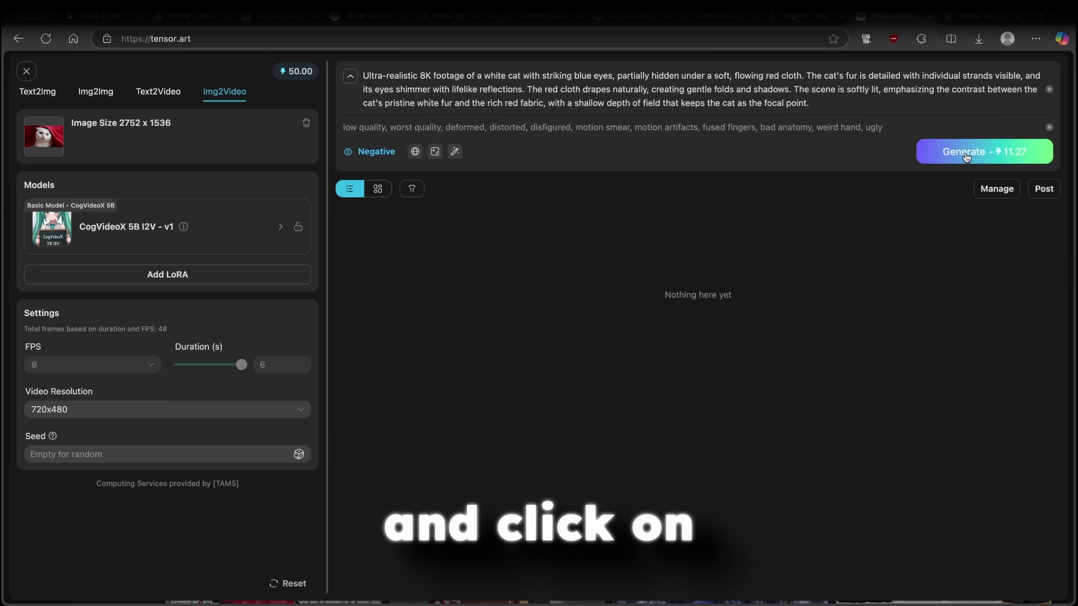
# - Start the Img2Video generation of the cat and select the whole prompt text
pyautogui.click(1019, 152)
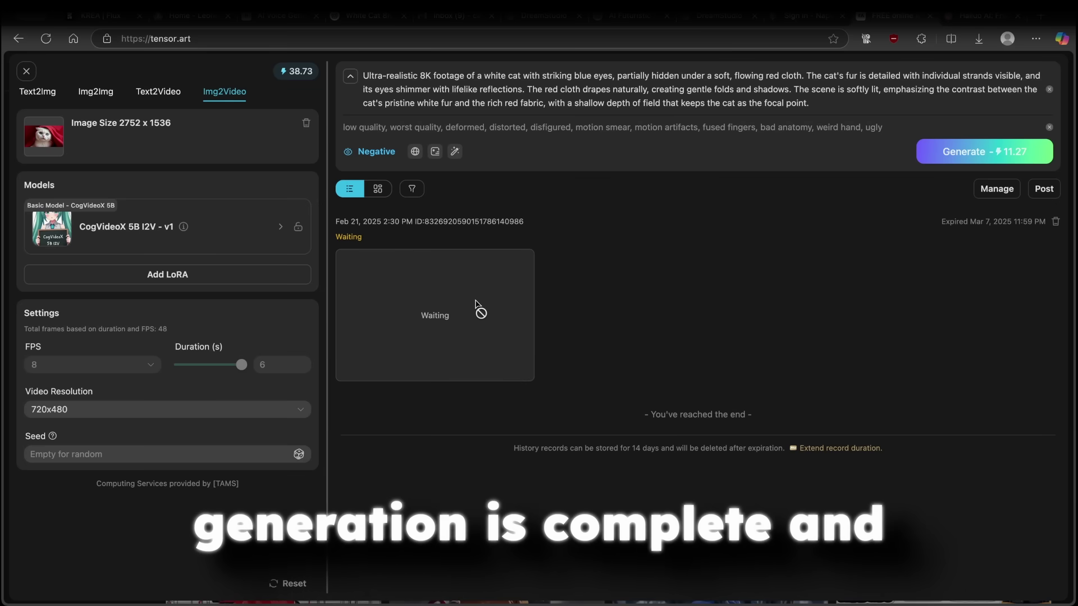
pyautogui.tripleClick(604, 102)
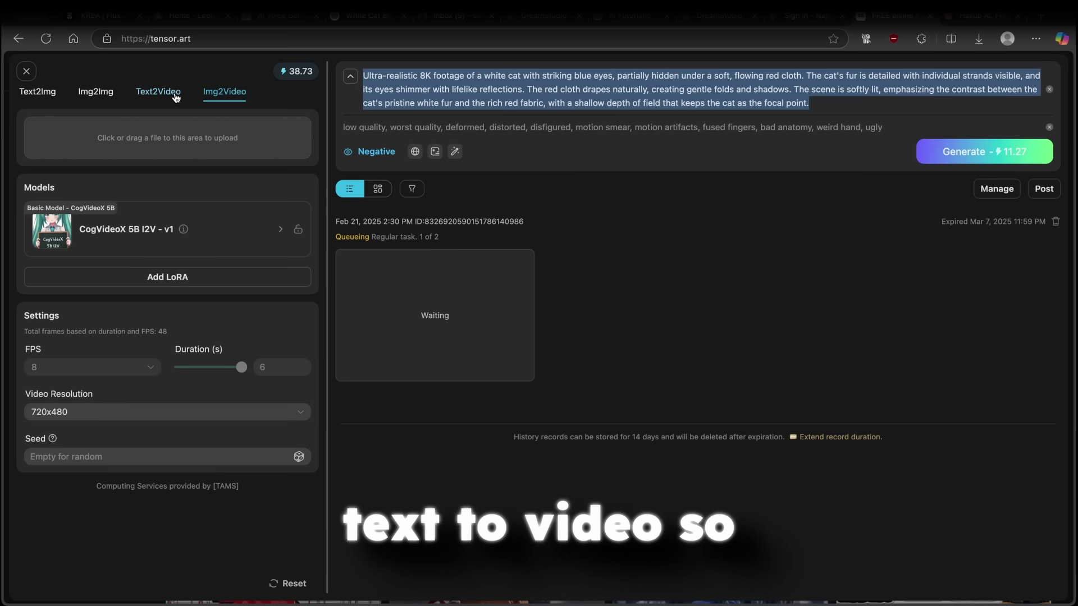
# - Paste the cat prompt into a text-to-video job and keep the Mochi 1 10B model
pyautogui.click(158, 96)
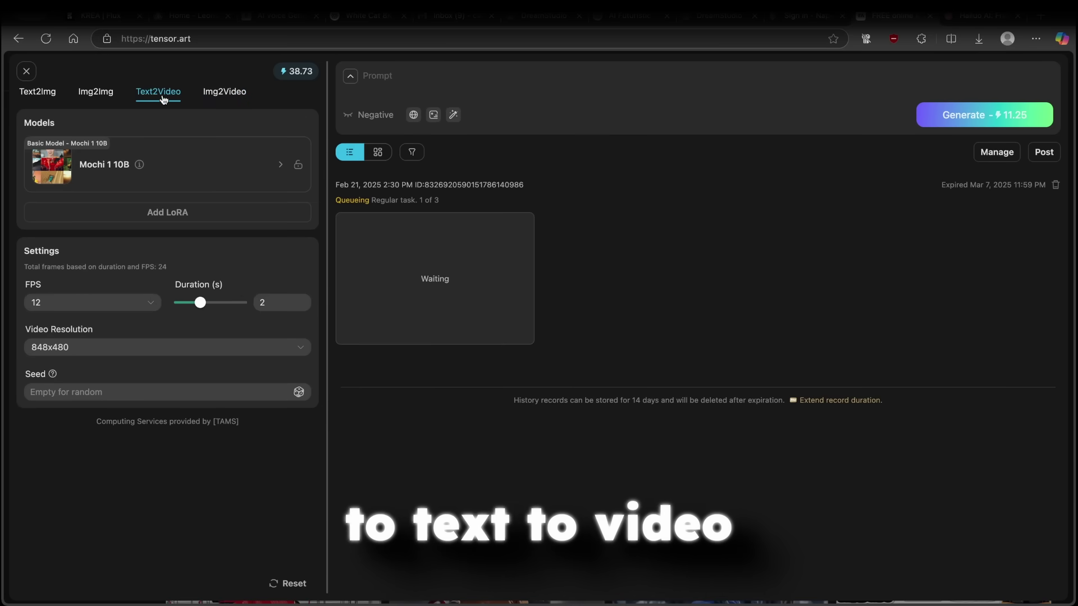
pyautogui.click(402, 75)
pyautogui.hotkey('ctrl', 'v')
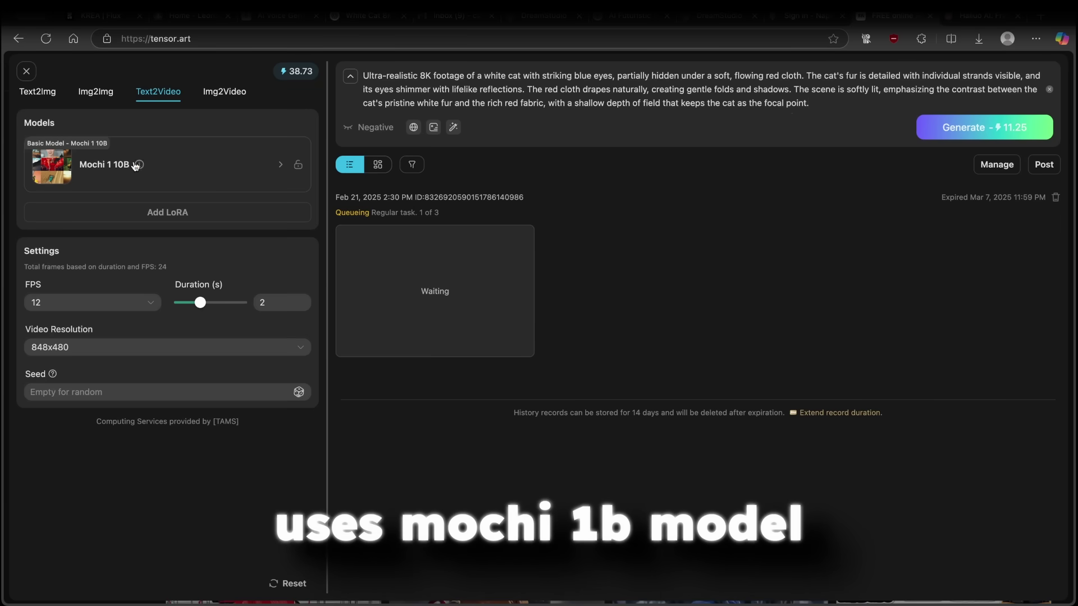
pyautogui.click(272, 165)
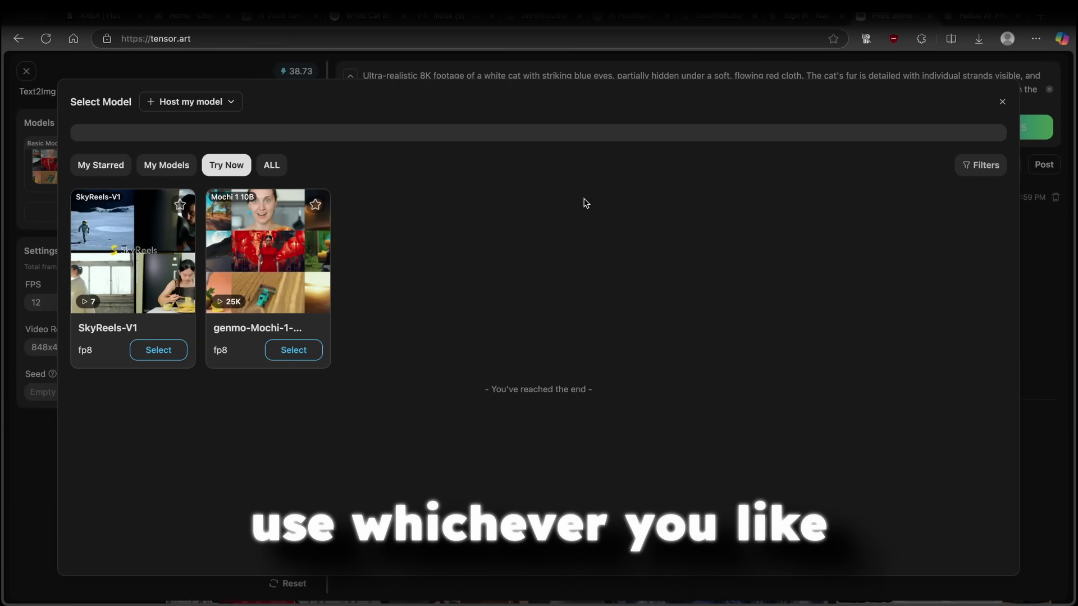
pyautogui.click(1036, 107)
# - Set the frame rate to 12 FPS and keep the 848x480 video resolution
pyautogui.click(139, 302)
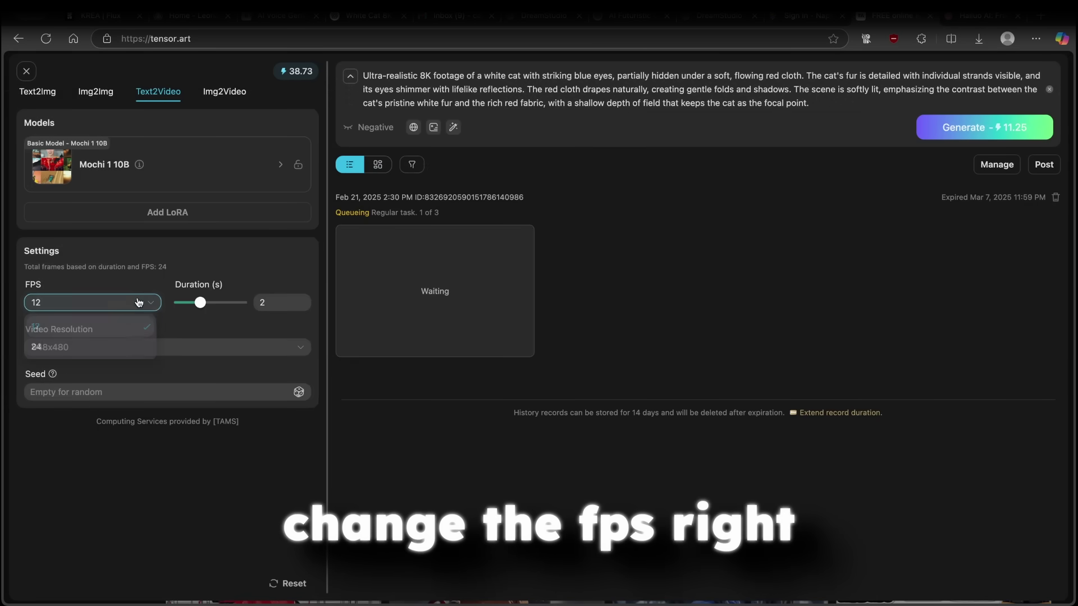
pyautogui.click(132, 345)
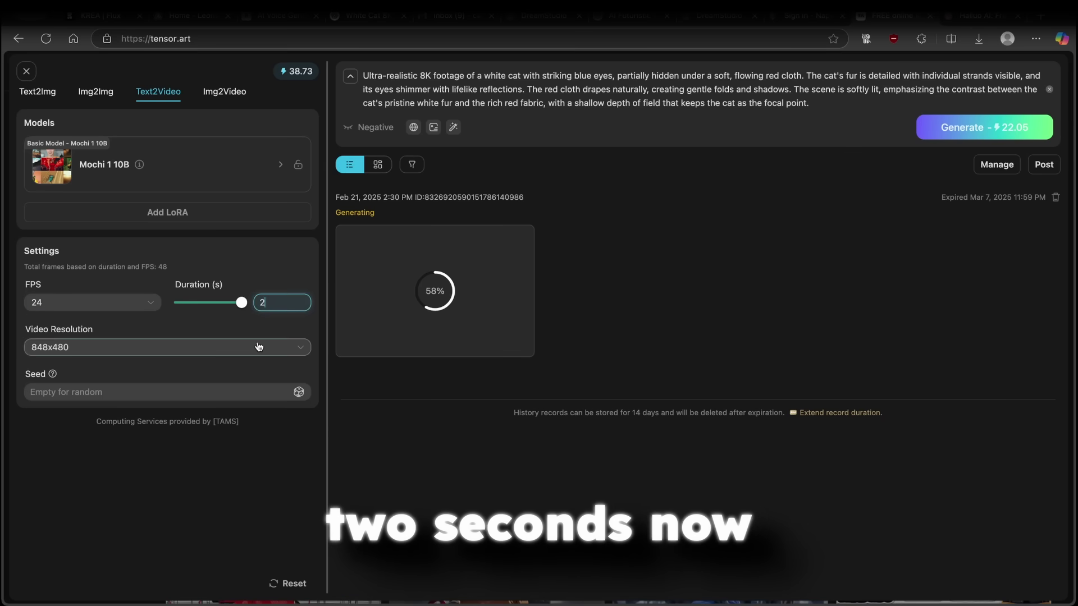
pyautogui.click(106, 350)
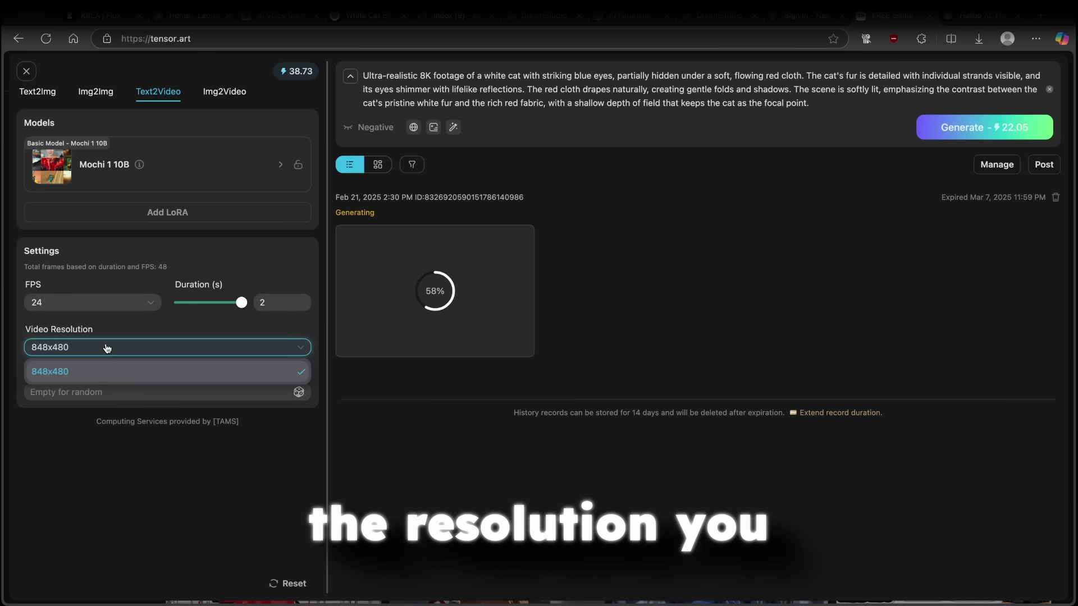
pyautogui.click(82, 374)
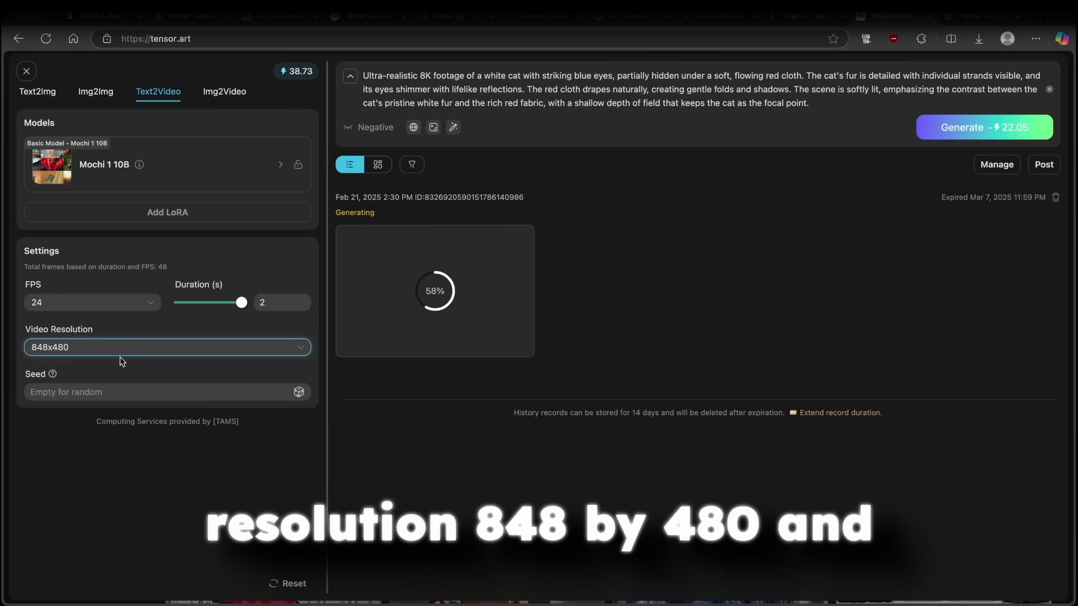
pyautogui.click(137, 310)
pyautogui.click(126, 319)
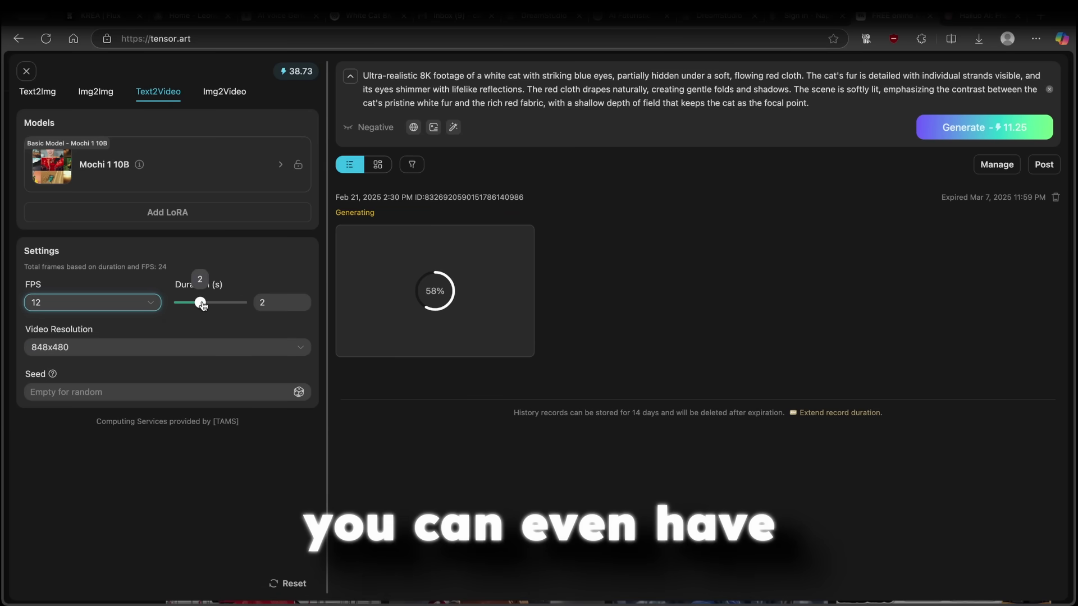
# - Set the video duration to 4 seconds, keeping 12 FPS and 848x480
pyautogui.moveTo(200, 302); pyautogui.dragTo(243, 302)
pyautogui.press('BackSpace')
pyautogui.write('2')
pyautogui.click(61, 306)
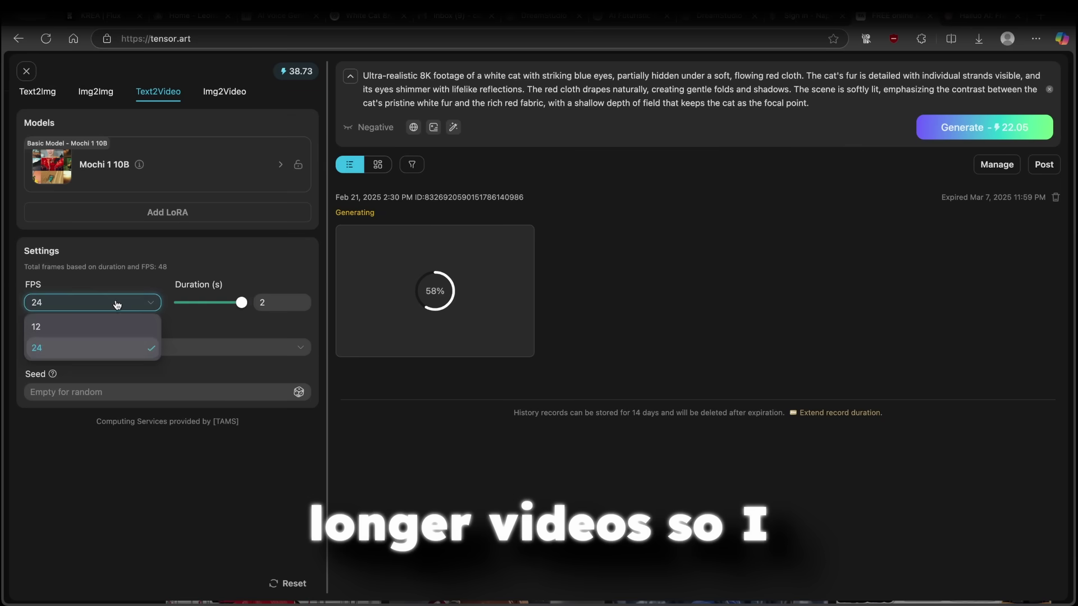
pyautogui.click(60, 311)
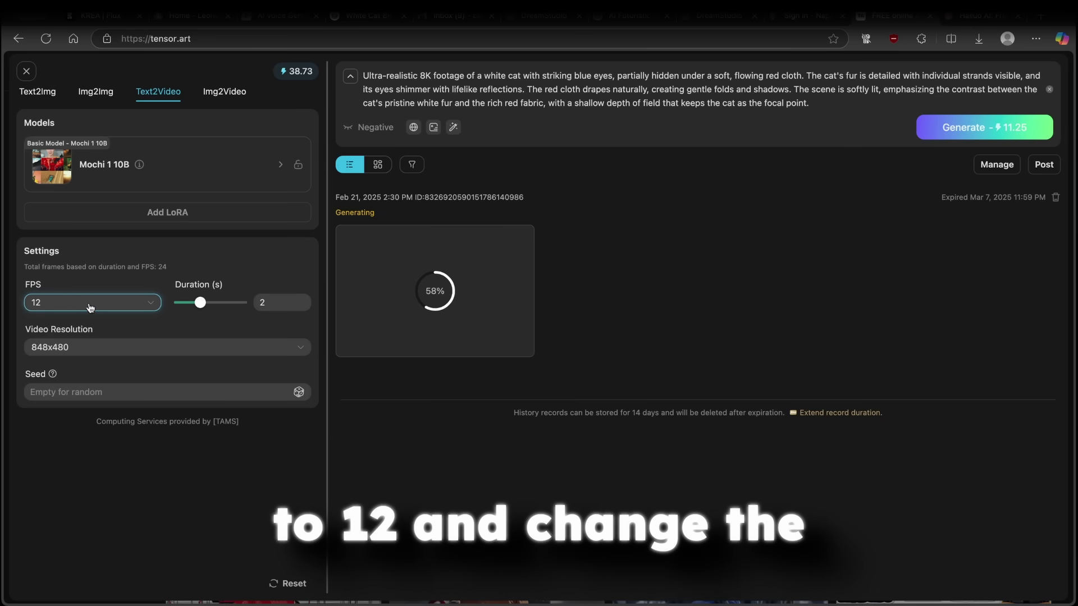
pyautogui.moveTo(200, 302); pyautogui.dragTo(242, 303)
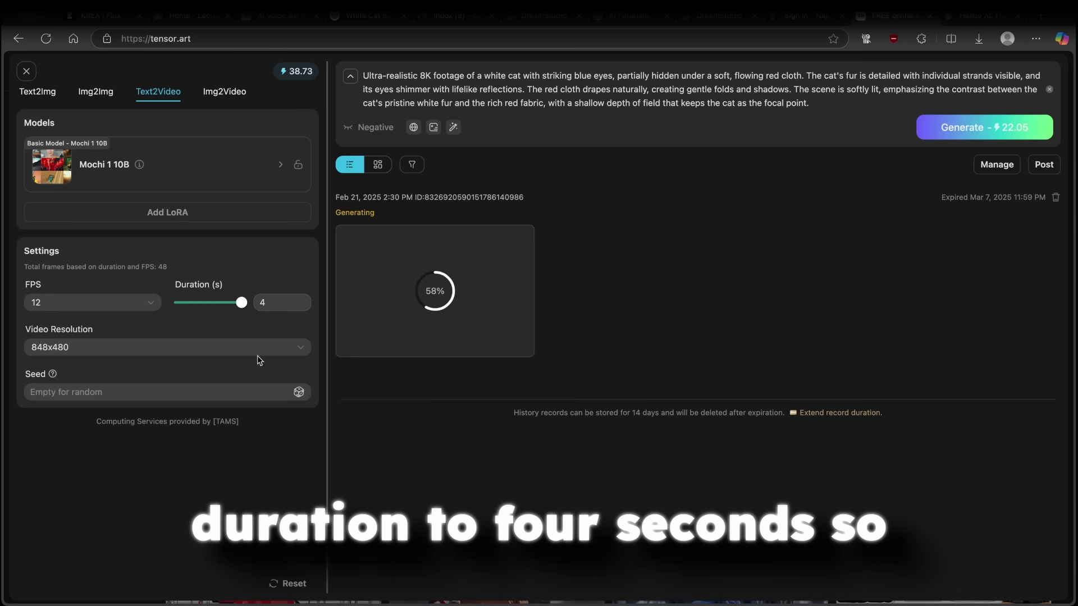
pyautogui.click(193, 349)
# - Generate the clip, then open the finished CogVideoX 5B cat video (720x480, 6 seconds, 8 FPS)
pyautogui.click(180, 381)
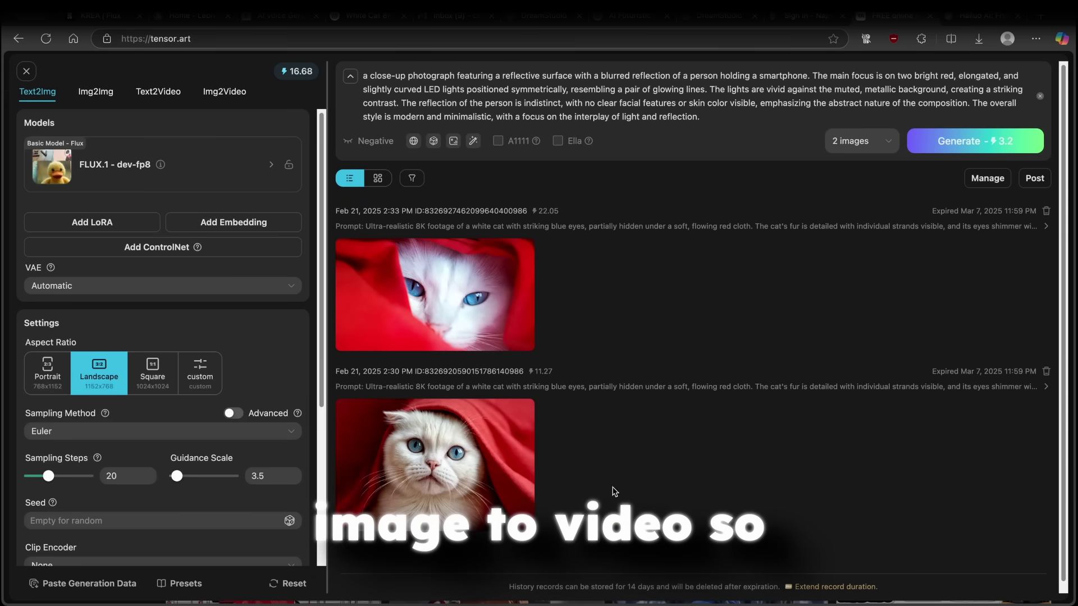
pyautogui.click(505, 433)
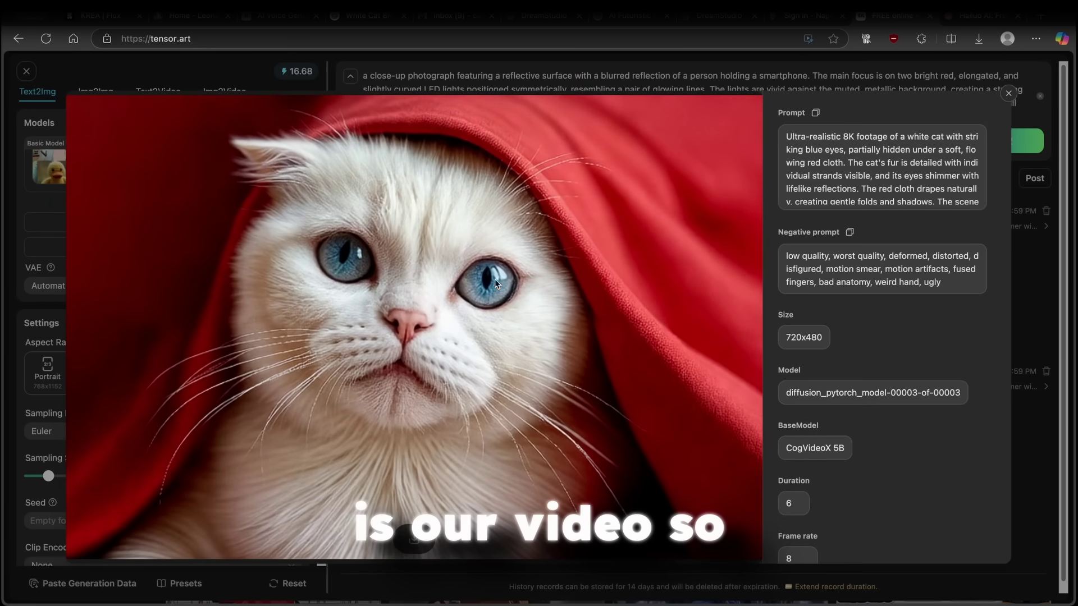
pyautogui.scroll(-1, 816, 376)
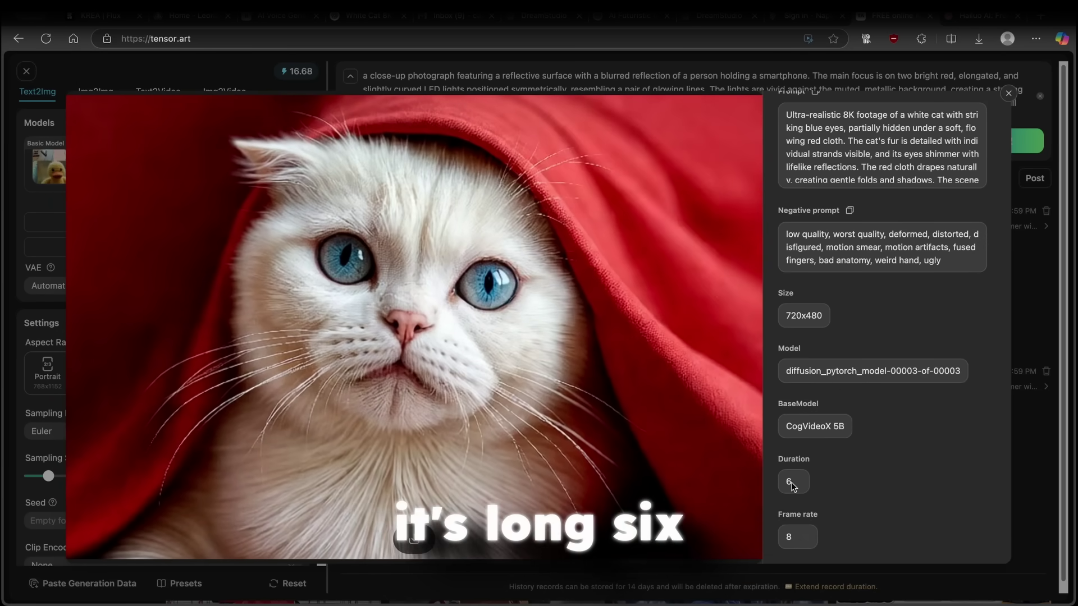
pyautogui.scroll(1, 781, 112)
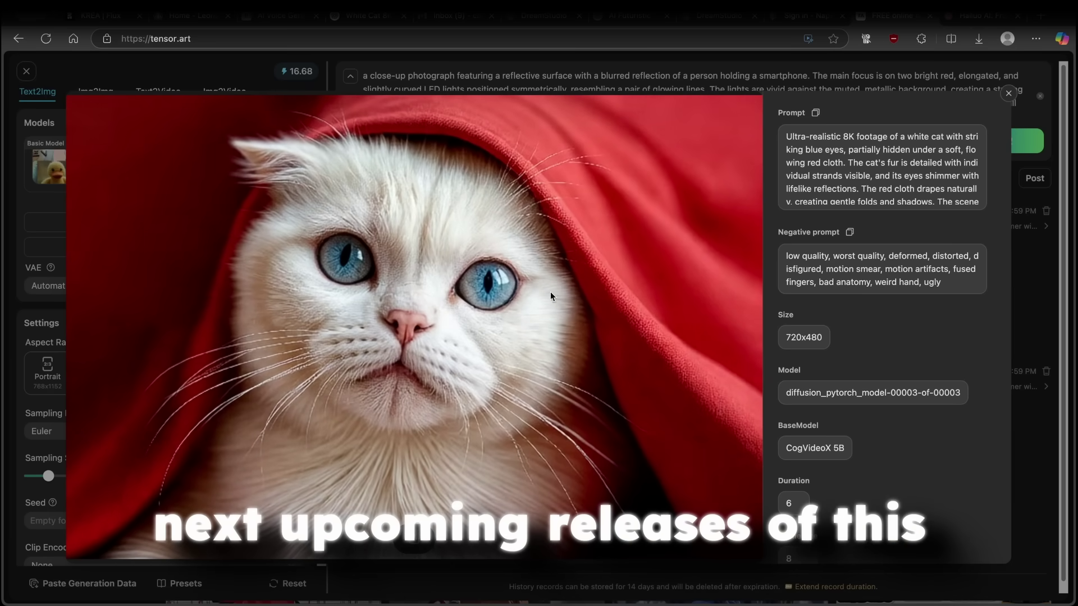
# - Open the Mochi 1 10B cat clip's details showing 848x480, 4-second duration and 12 FPS
pyautogui.press('Escape')
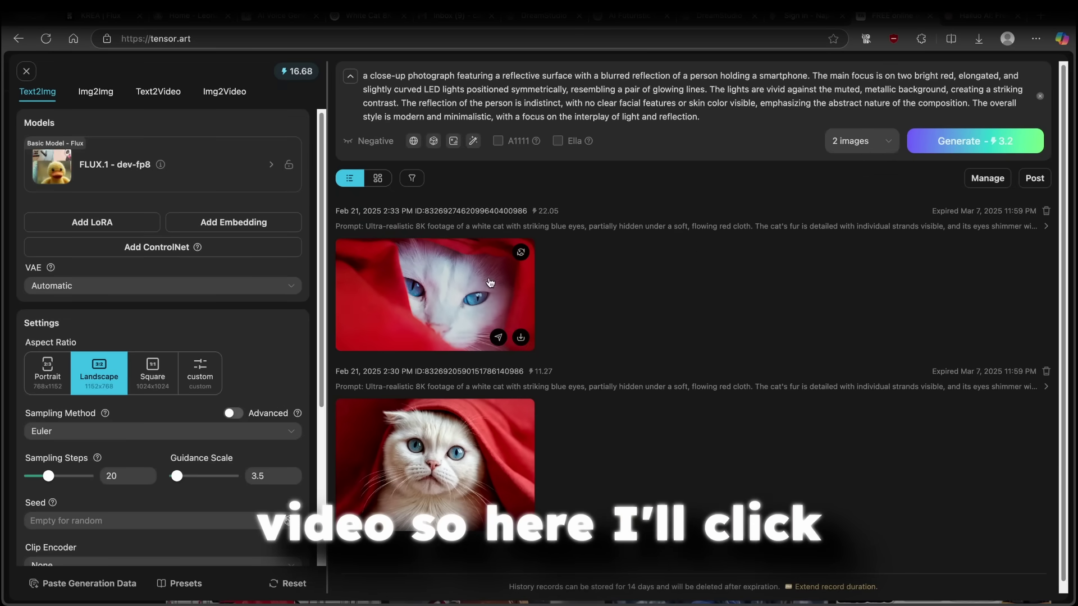
pyautogui.click(510, 256)
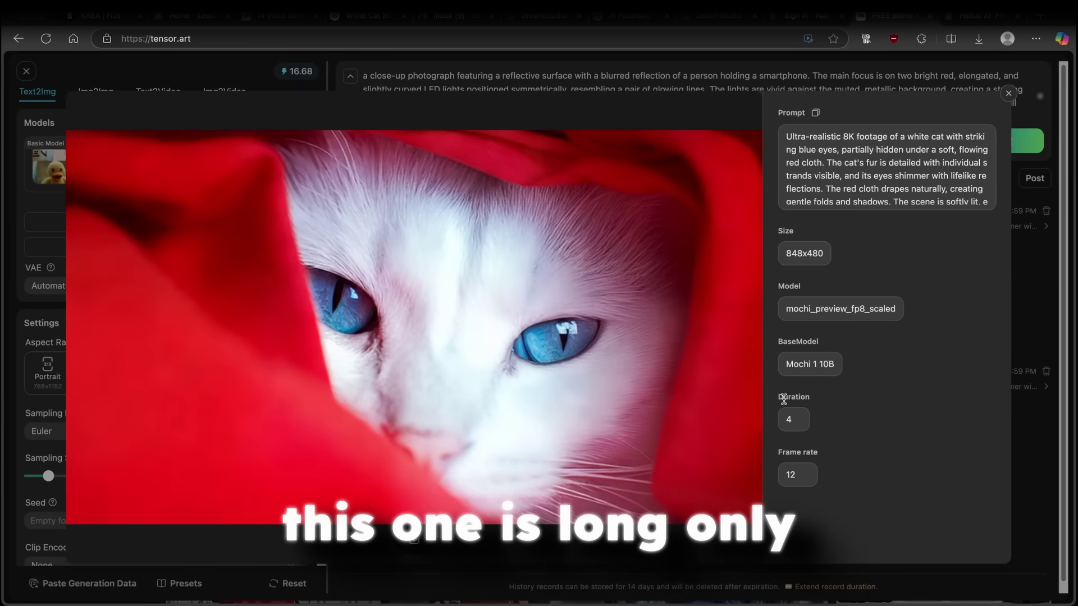
pyautogui.doubleClick(789, 419)
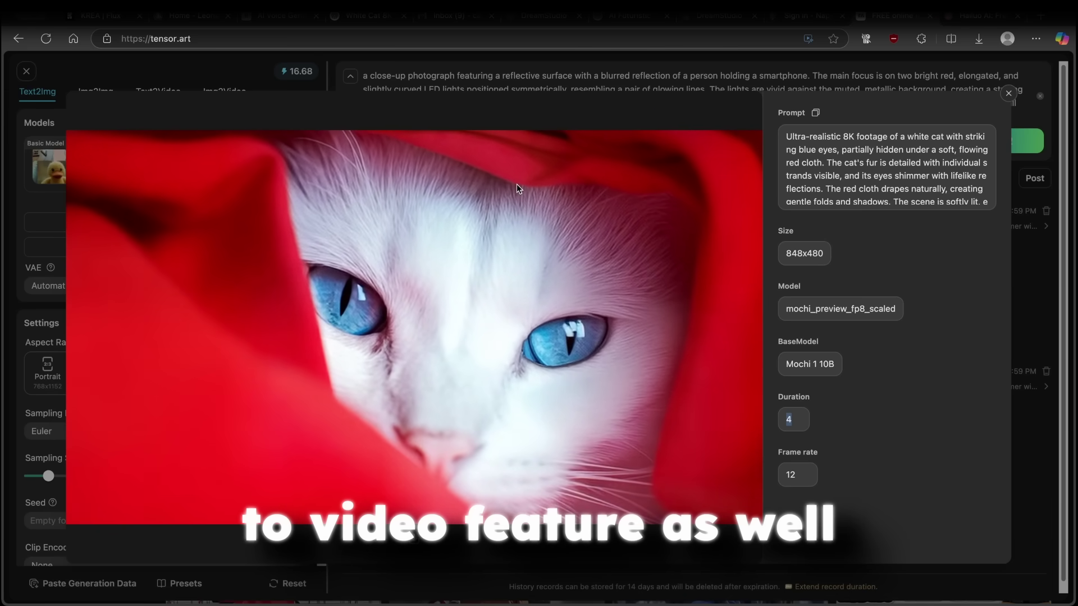
# - Close the Tensor.Art preview and browse the Hailuo AI Free page, noting its Hailuo disclaimer
pyautogui.click(1008, 93)
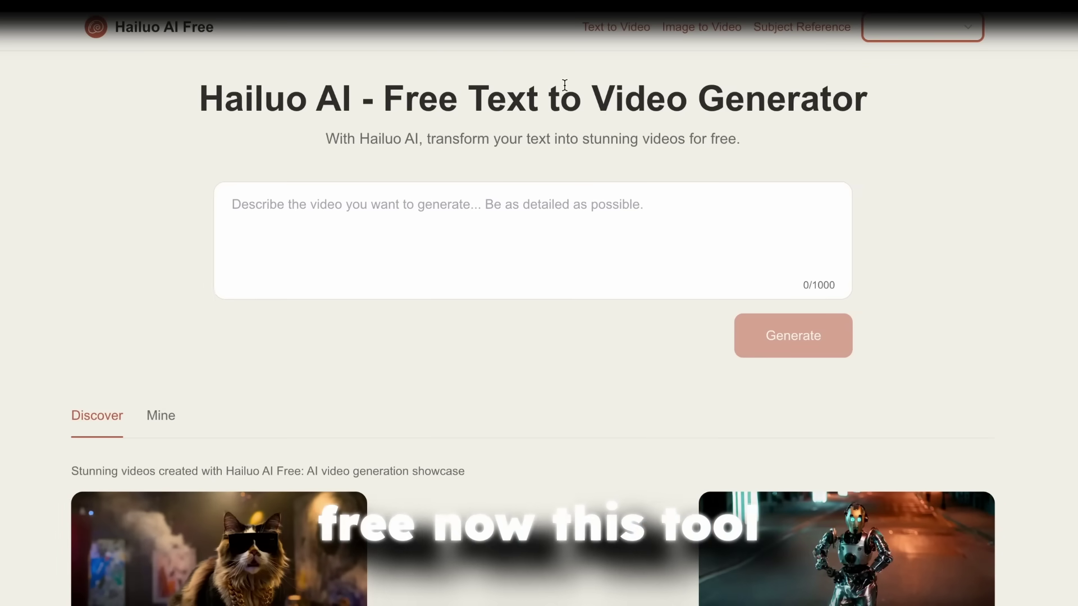
pyautogui.scroll(-20, 458, 218)
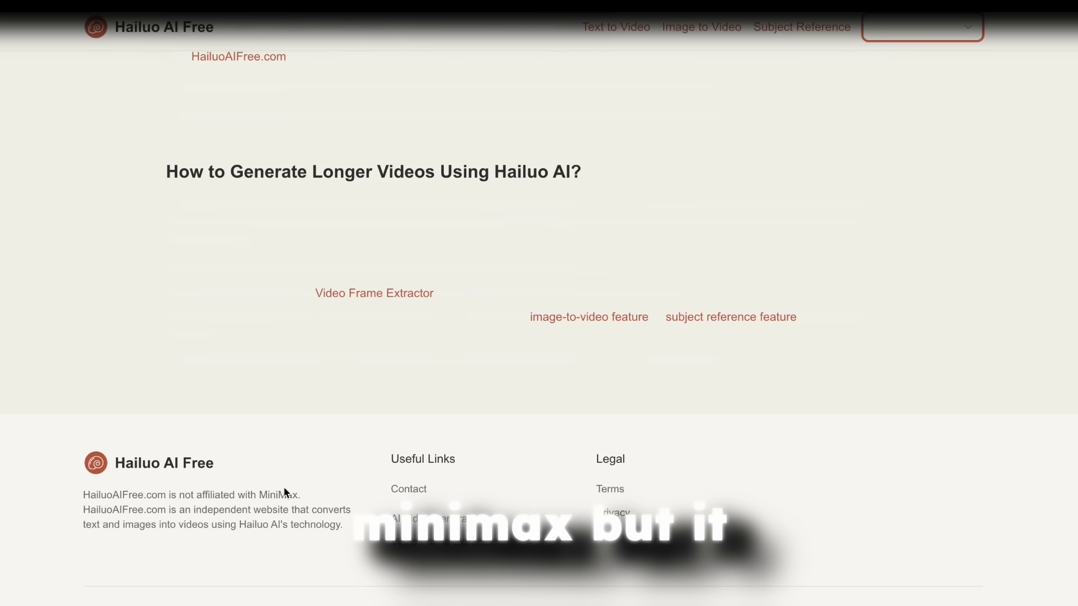
pyautogui.moveTo(246, 525); pyautogui.dragTo(339, 523)
pyautogui.scroll(20, 341, 400)
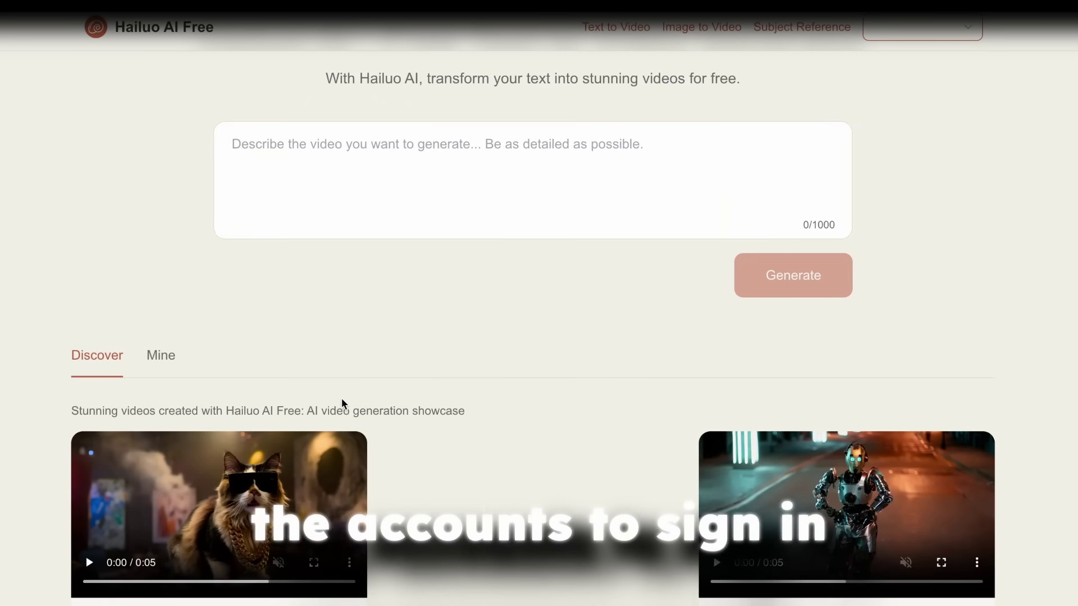
pyautogui.scroll(1, 534, 169)
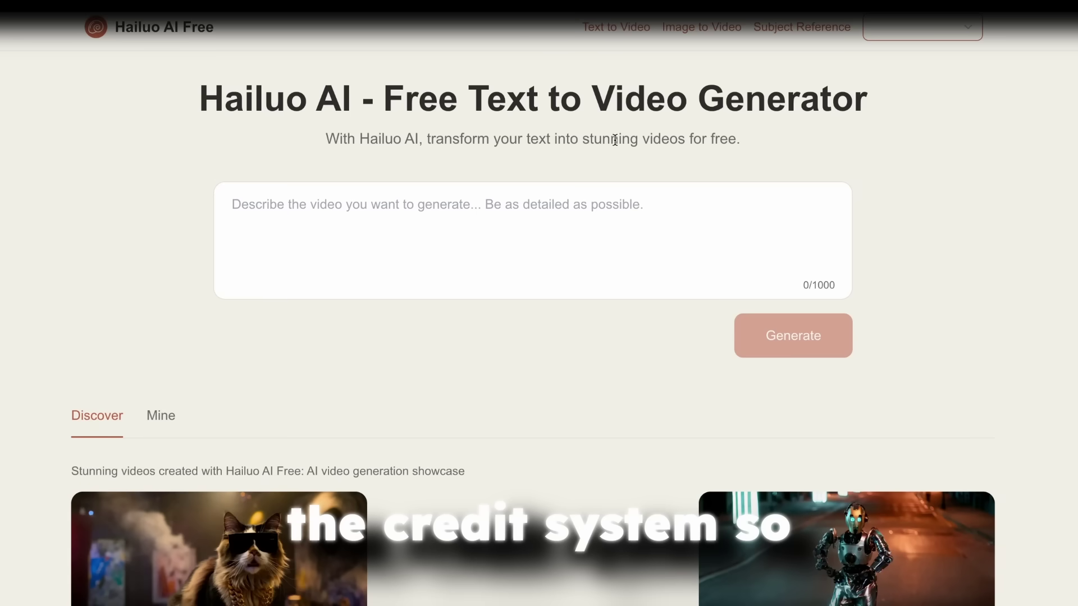
# - Copy the white-cat prompt from the Tensor.Art generation's details
pyautogui.click(616, 205)
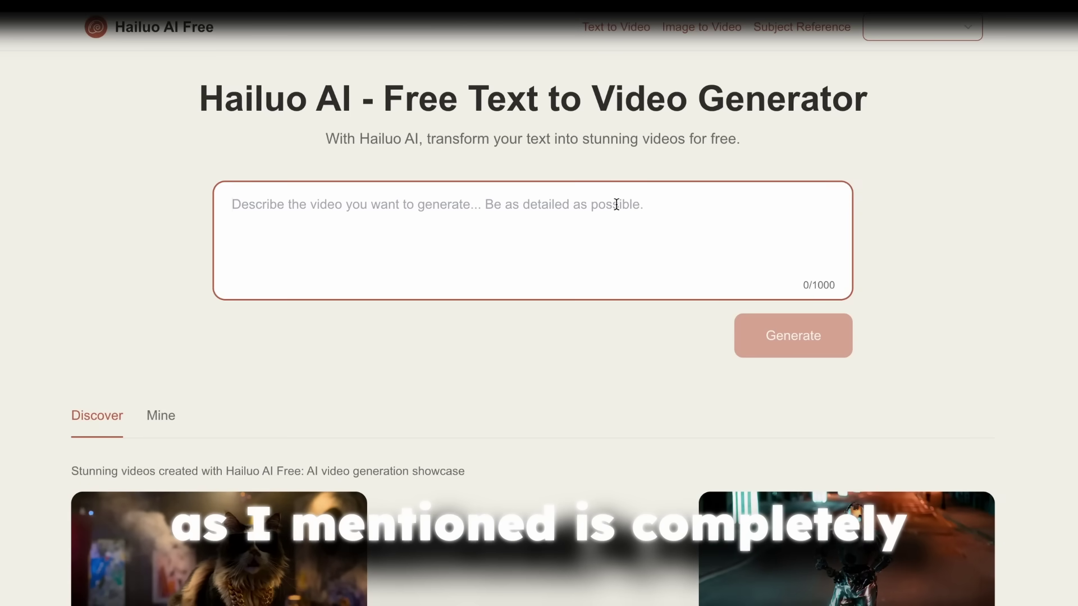
pyautogui.click(770, 88)
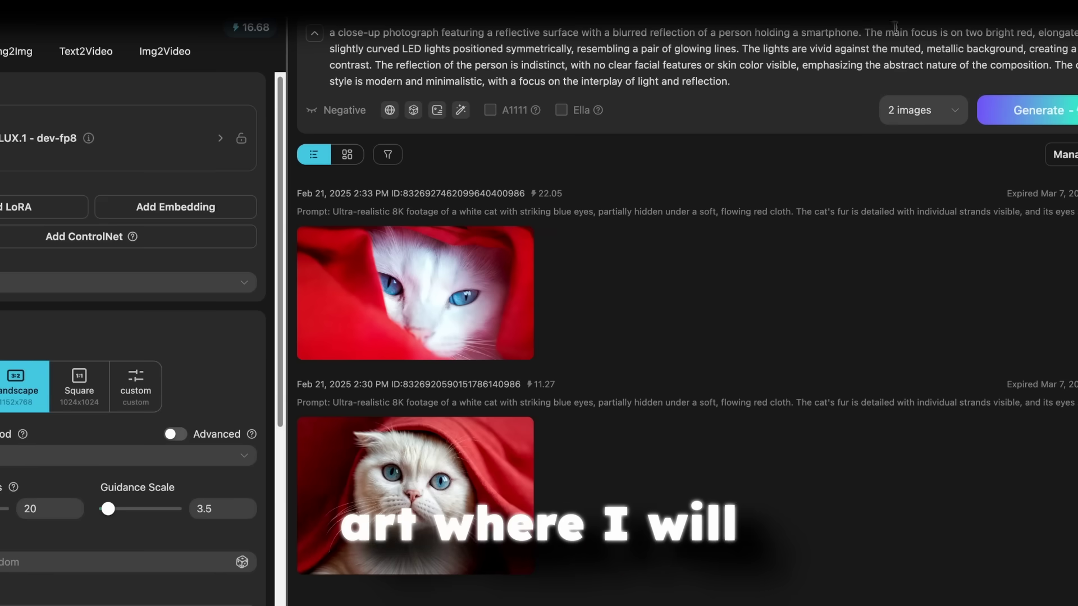
pyautogui.click(467, 253)
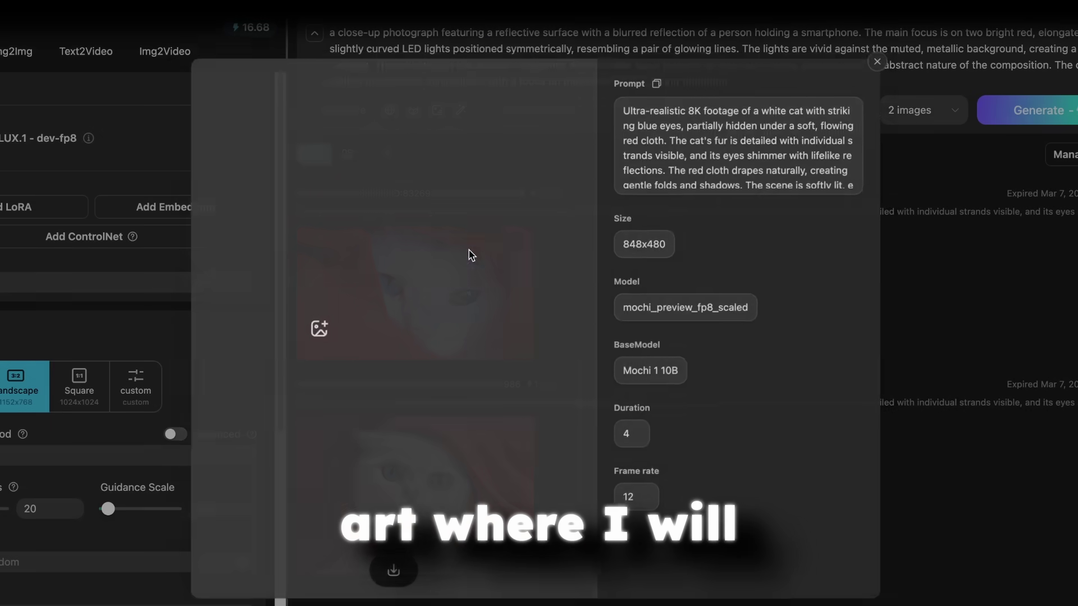
pyautogui.click(665, 77)
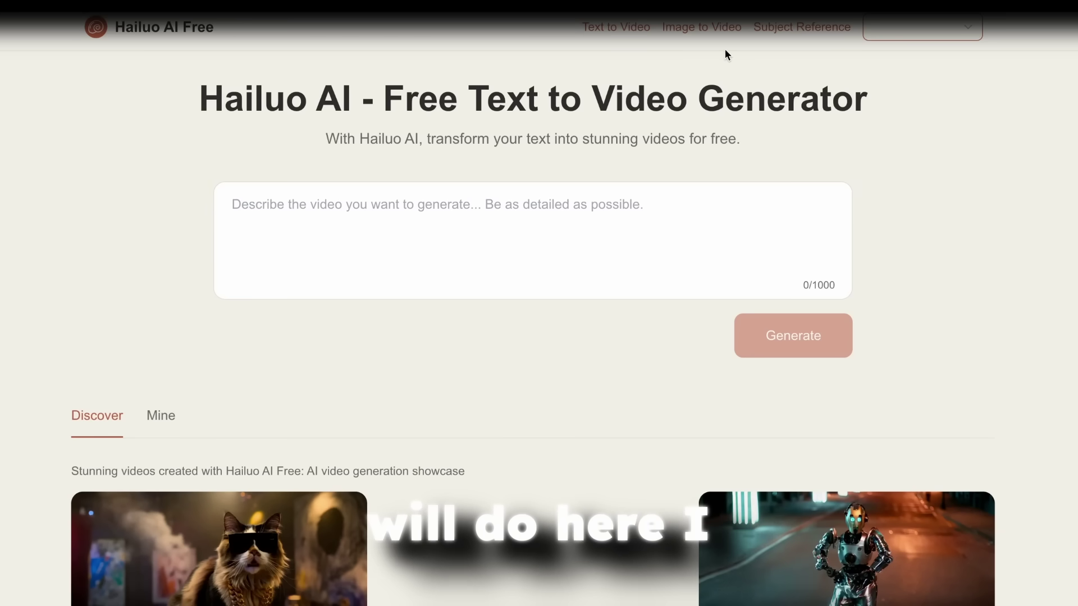
# - Upload the white cat image in Hailuo's Image to Video generator
pyautogui.click(709, 28)
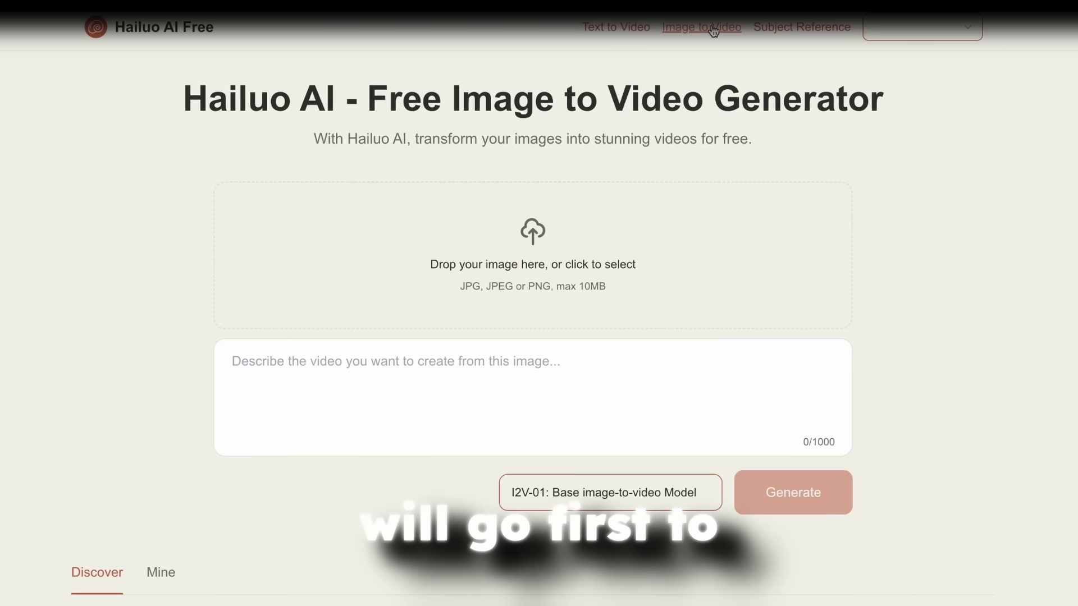
pyautogui.click(577, 250)
pyautogui.click(551, 219)
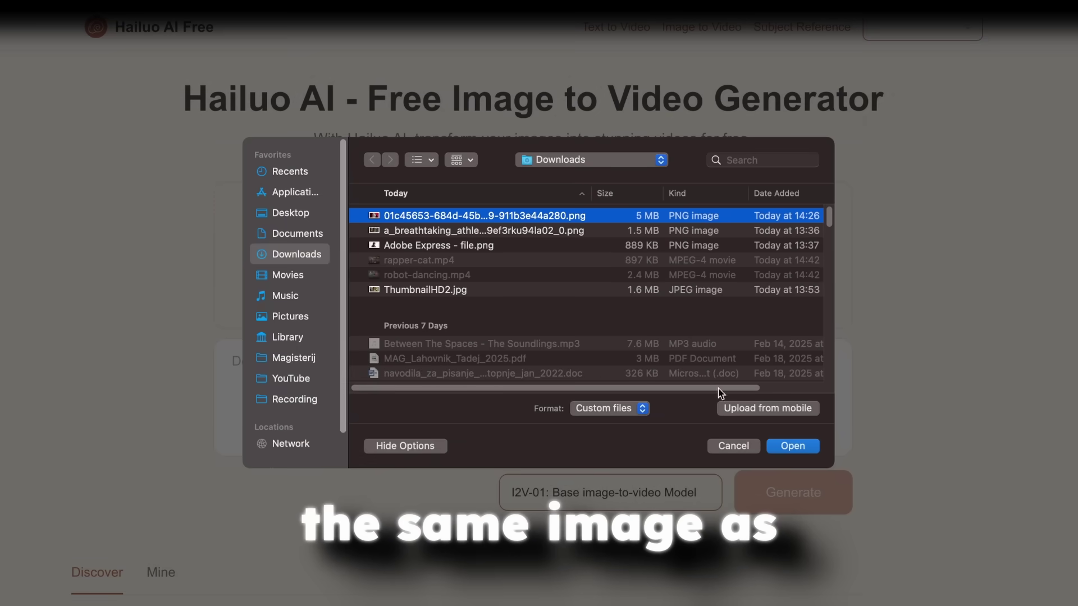
pyautogui.click(780, 446)
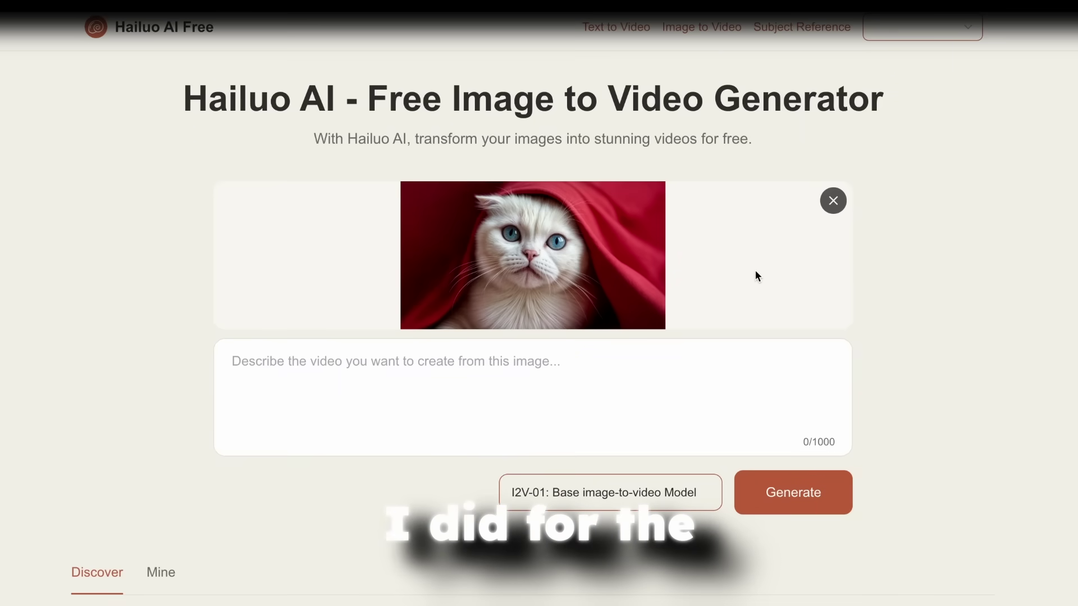
# - Paste the 471-character cat prompt, keep the I2V-01 base model and start generating
pyautogui.click(652, 374)
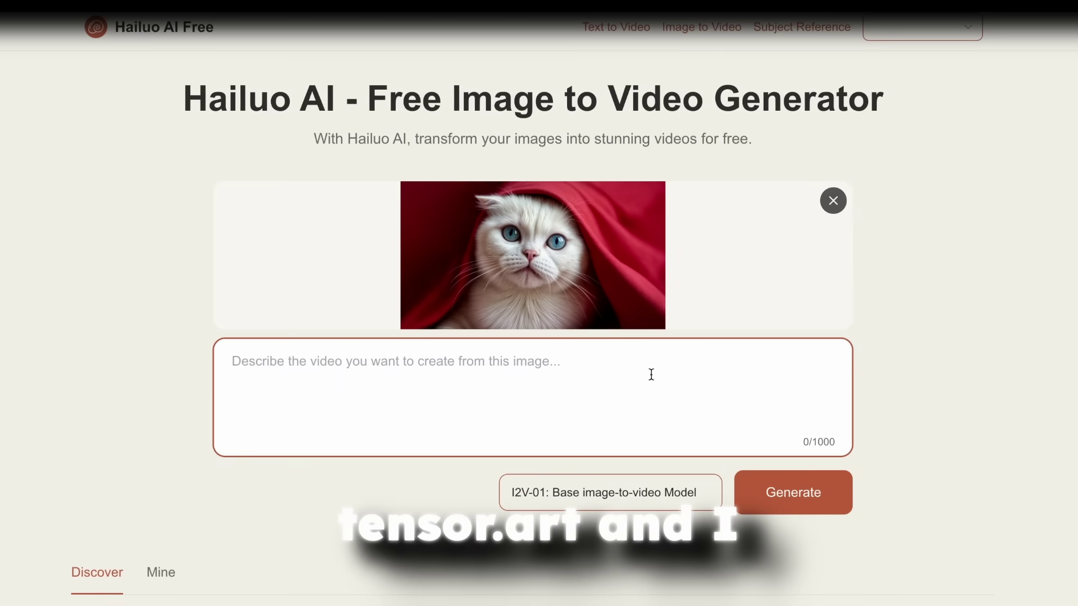
pyautogui.hotkey('ctrl', 'v')
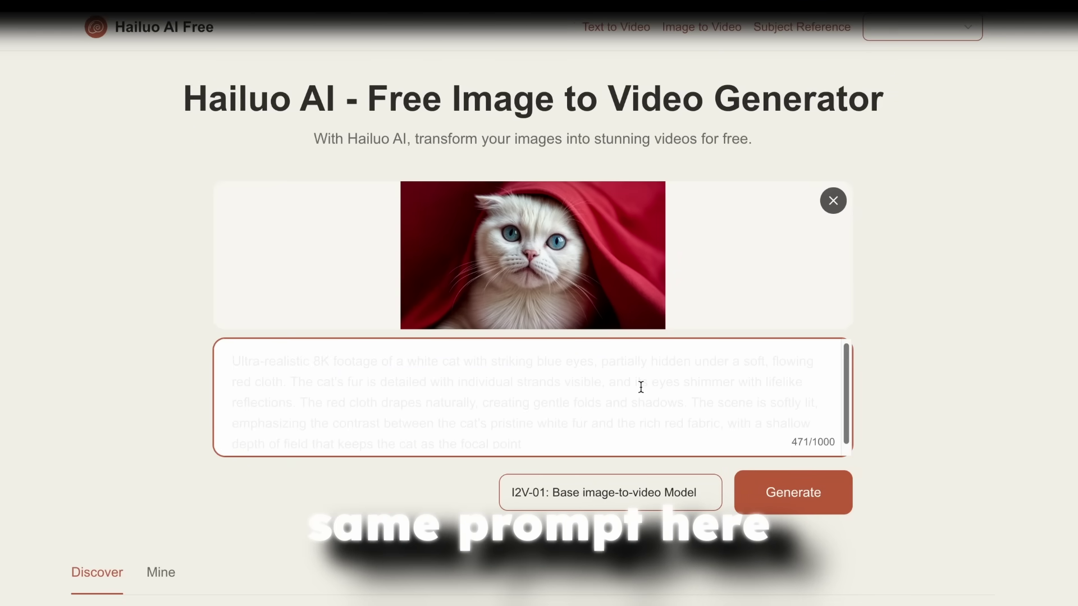
pyautogui.scroll(-5, 640, 386)
pyautogui.scroll(5, 638, 377)
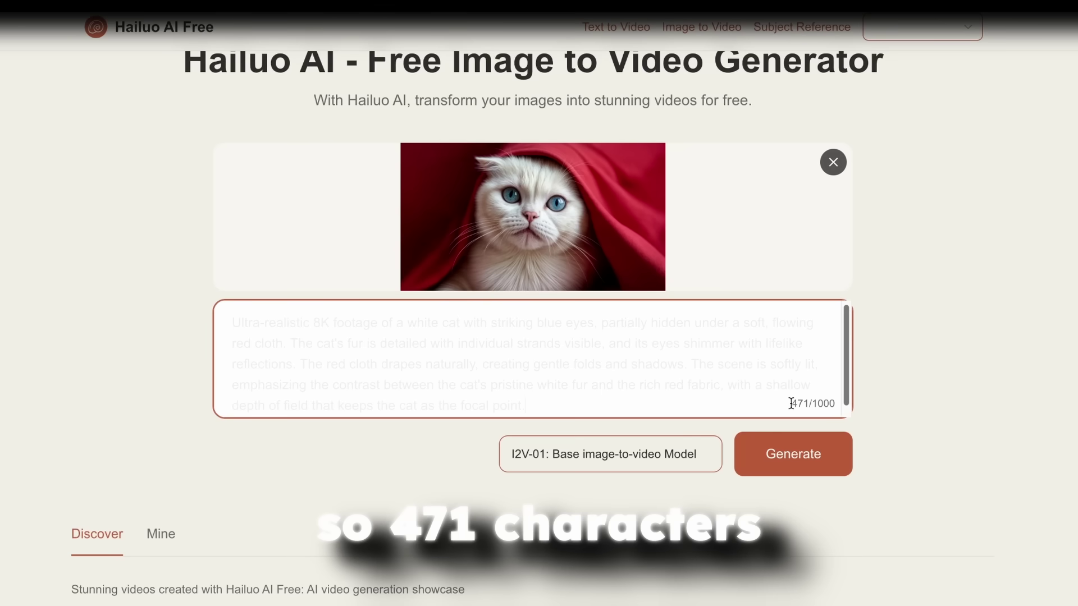
pyautogui.click(624, 454)
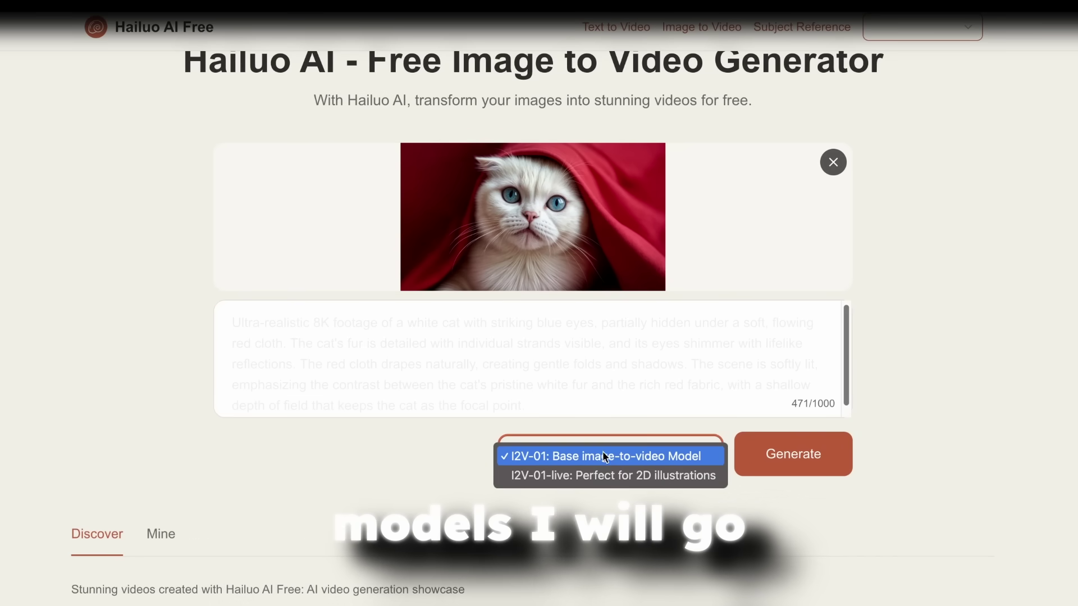
pyautogui.click(662, 457)
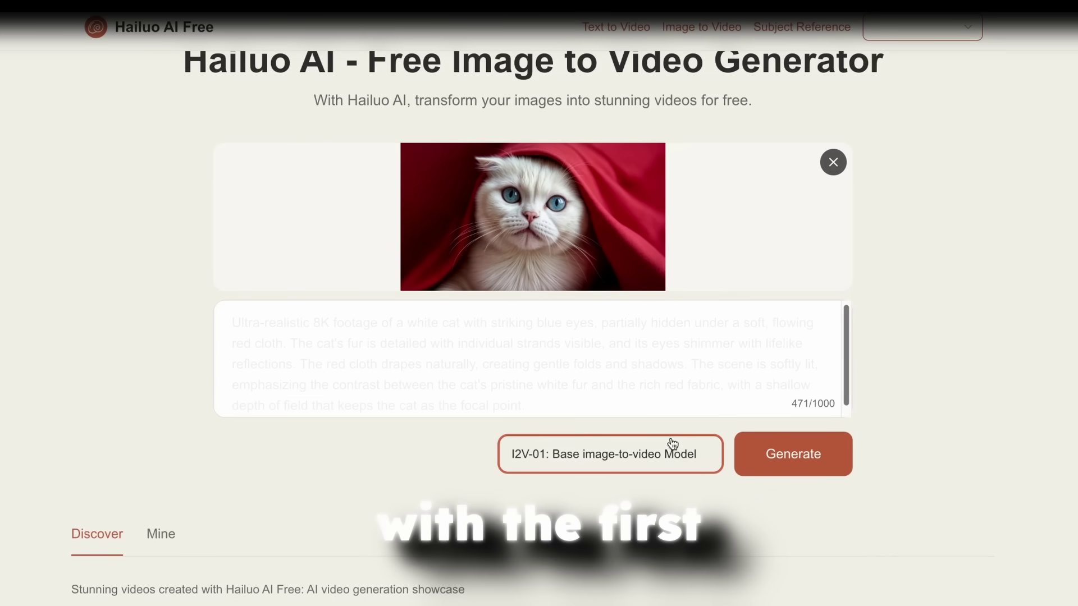
pyautogui.click(777, 454)
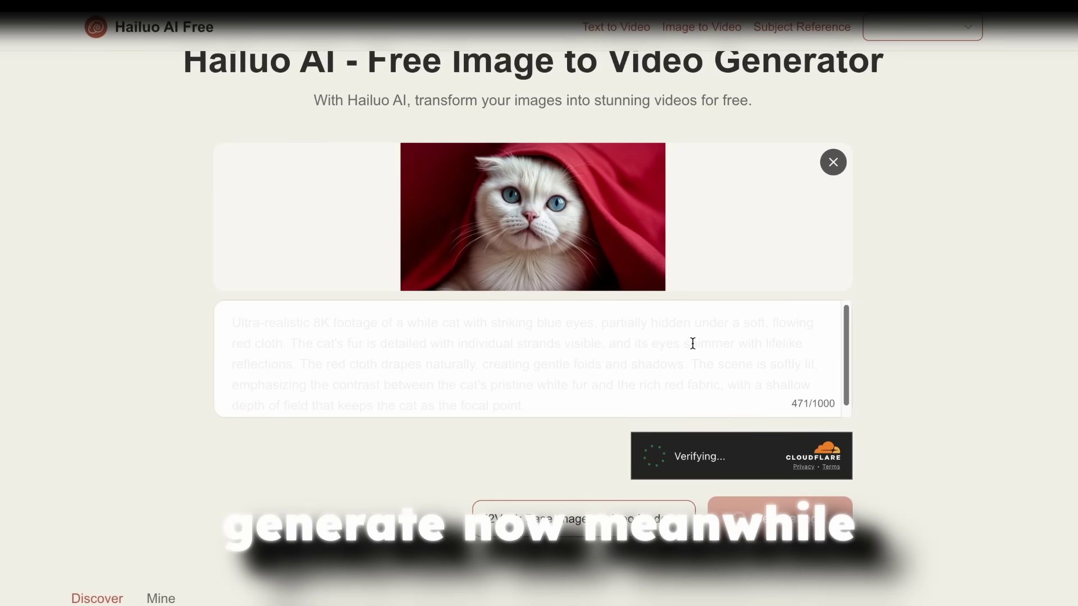
pyautogui.scroll(4, 695, 344)
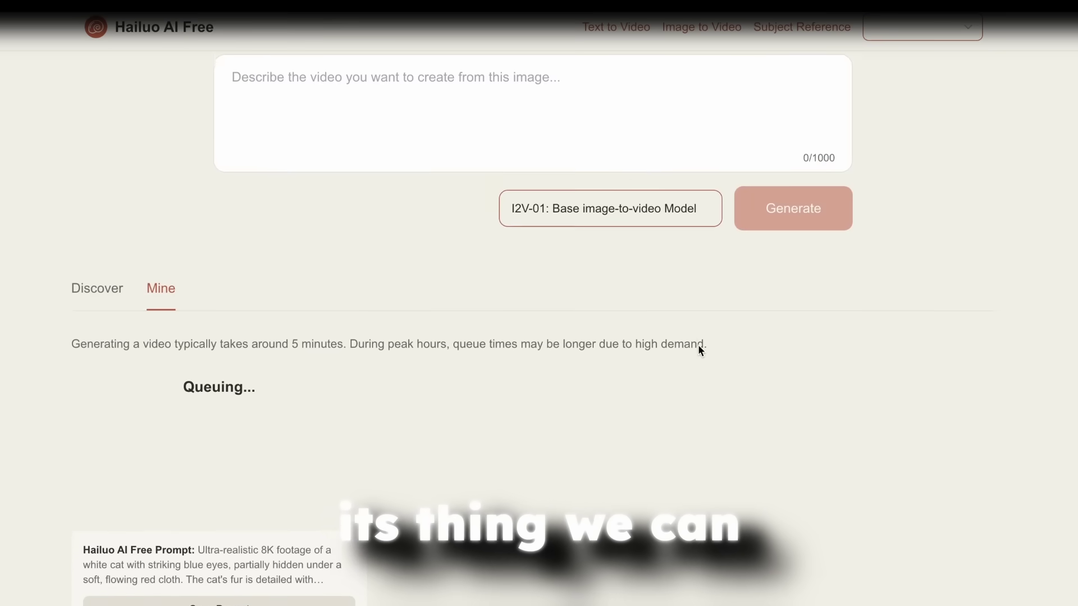
# - Paste the 471-character white-cat prompt into Text to Video and start generating
pyautogui.scroll(5, 699, 345)
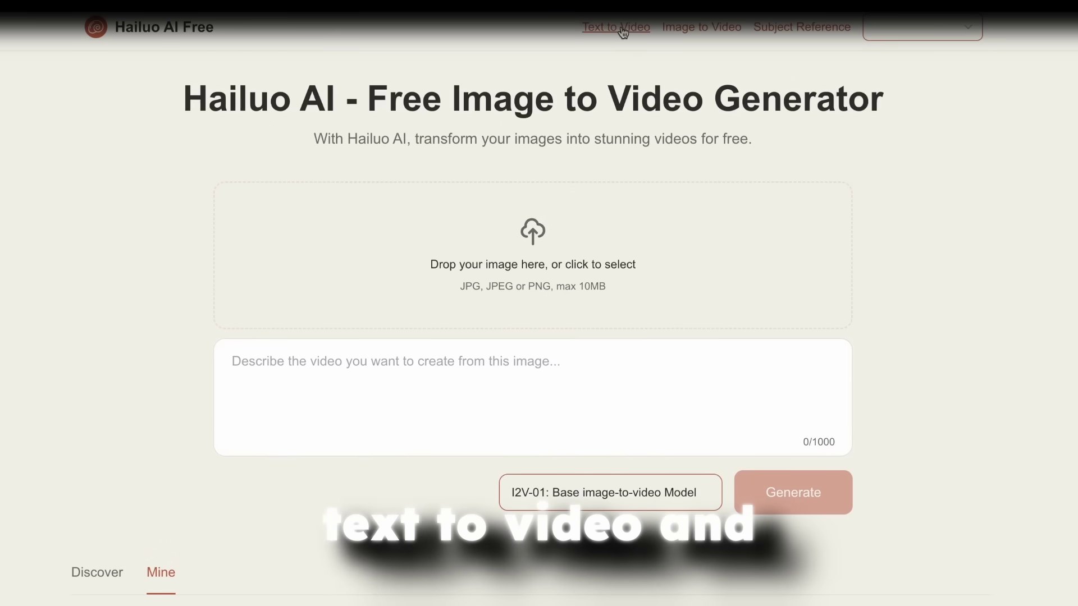
pyautogui.click(622, 32)
pyautogui.click(597, 221)
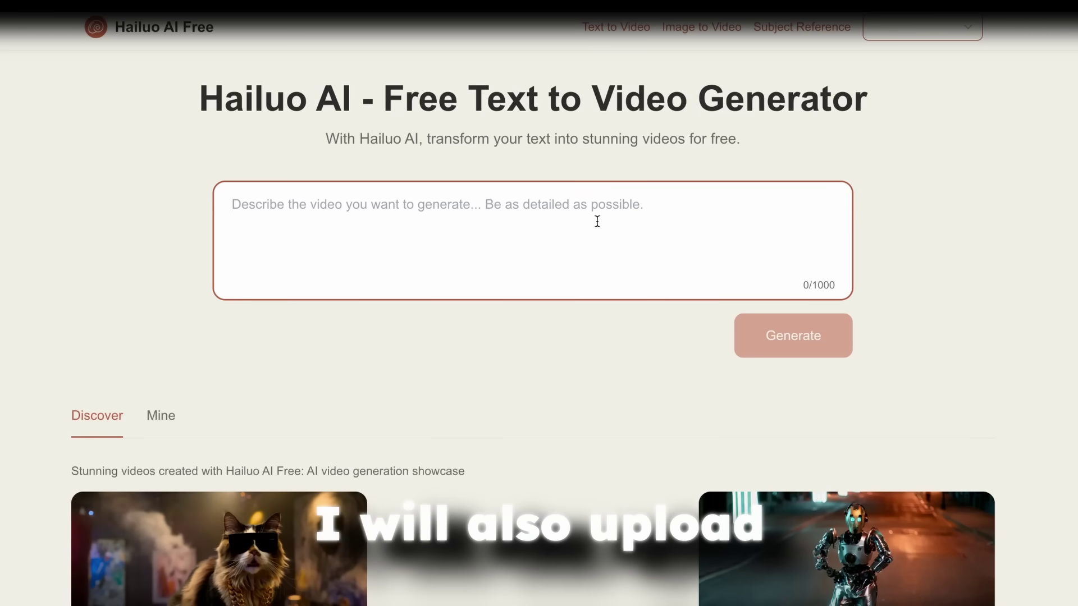
pyautogui.hotkey('ctrl', 'v')
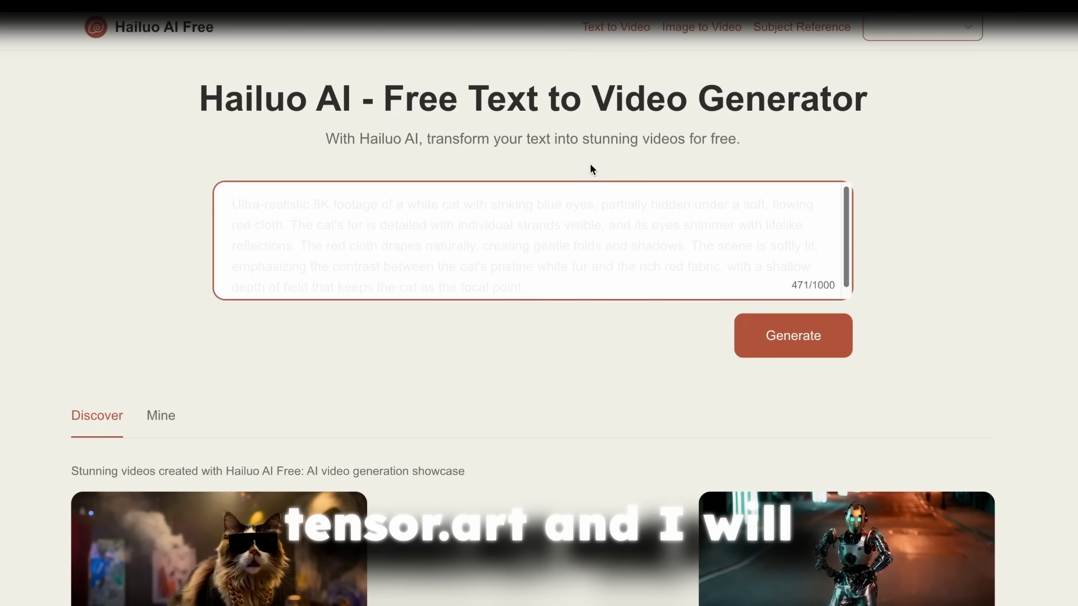
pyautogui.click(795, 336)
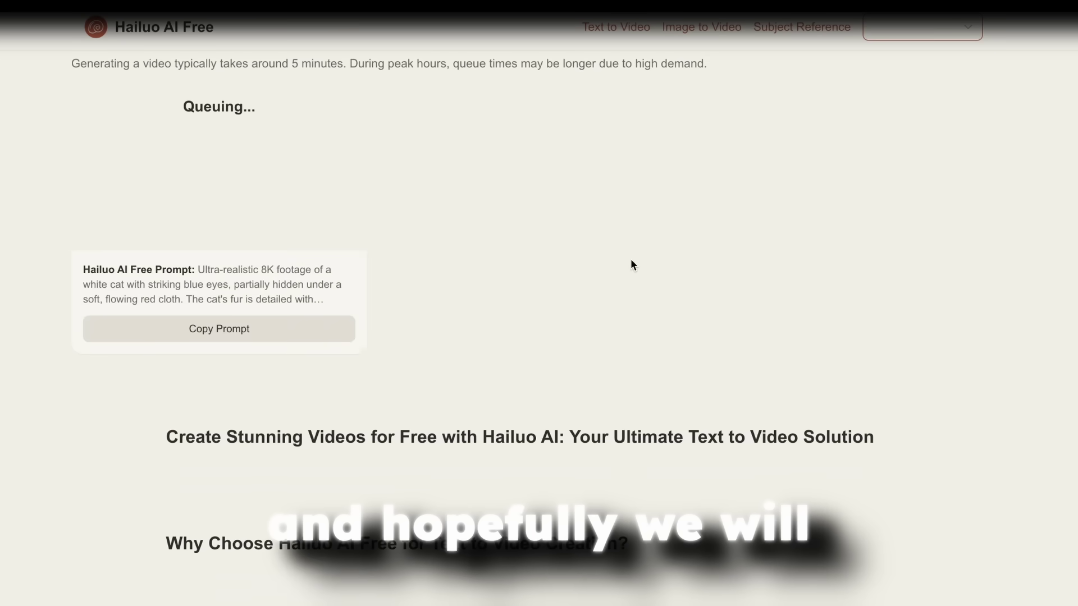
pyautogui.scroll(3, 563, 268)
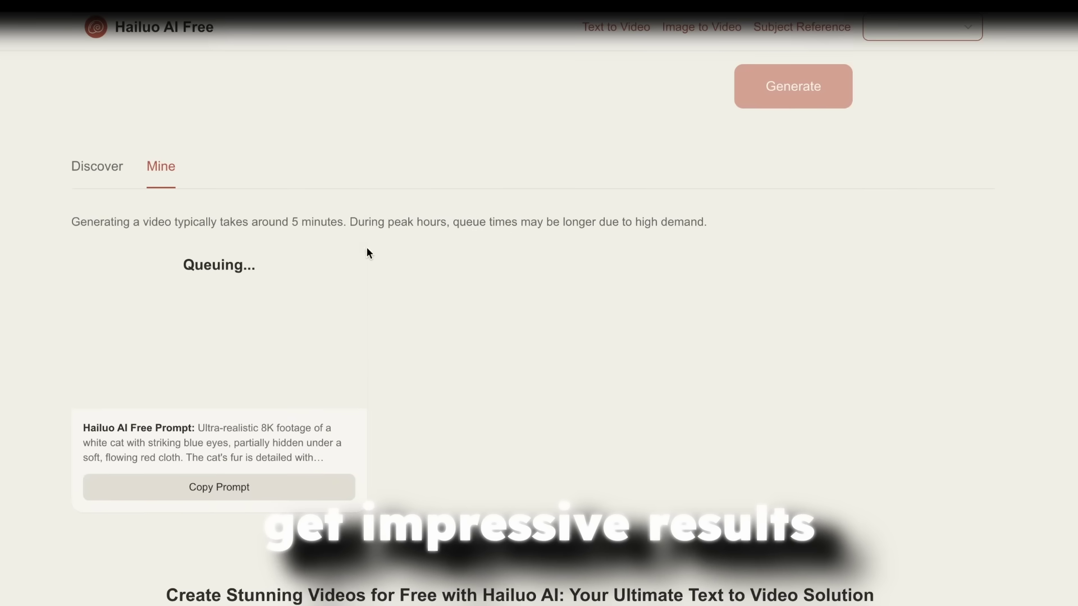
pyautogui.scroll(7, 368, 252)
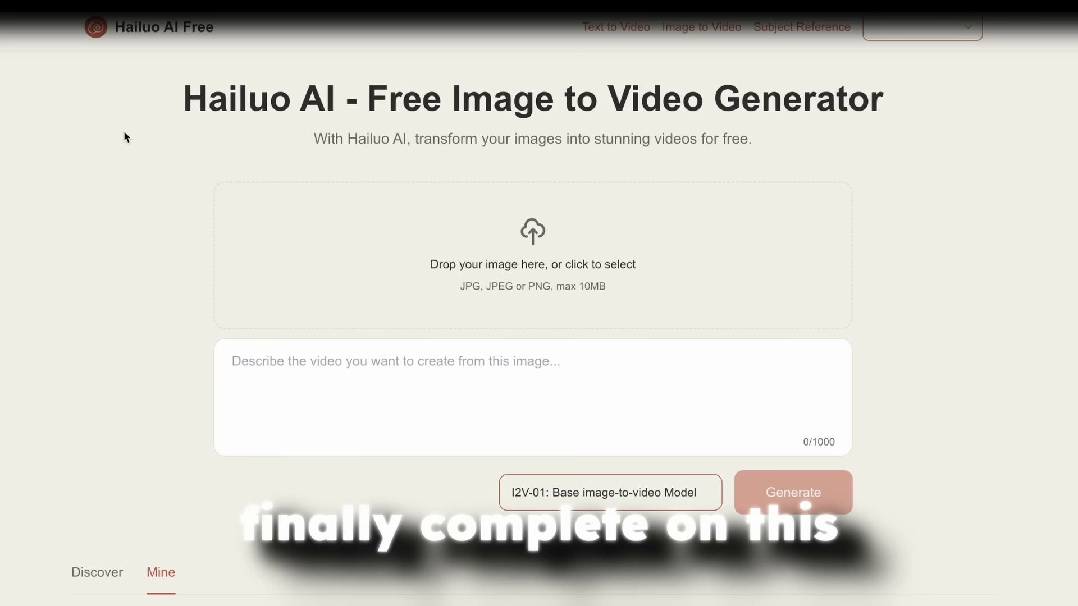
# - Scroll down to the finished 5-second image-to-video cat clip in the Mine tab
pyautogui.scroll(-6, 169, 314)
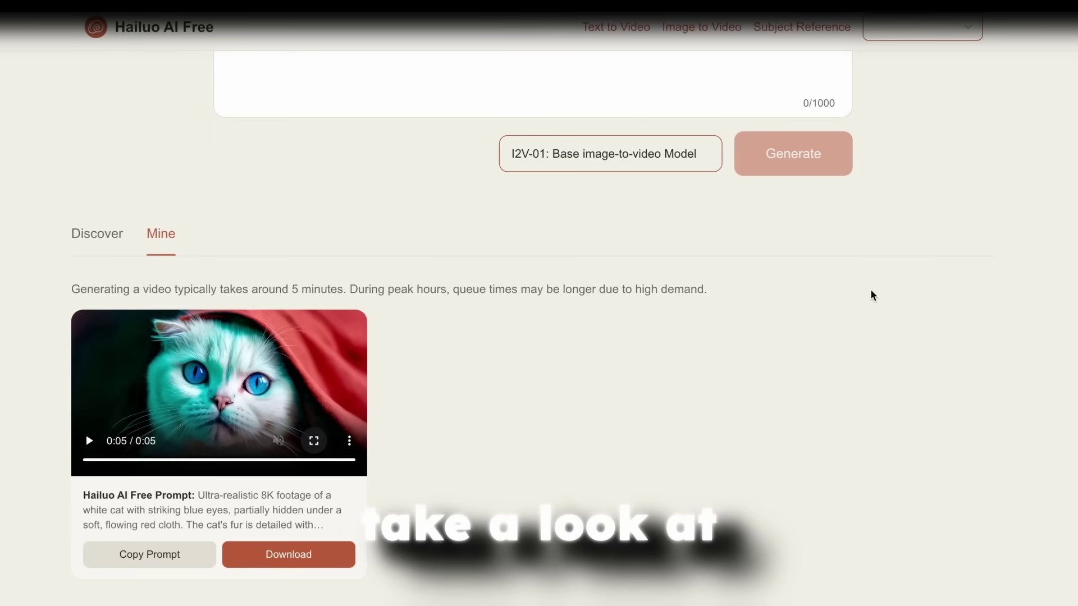
# - Show the finished 5-second text-to-video white-cat clip under the Mine tab with its prompt
pyautogui.click(623, 29)
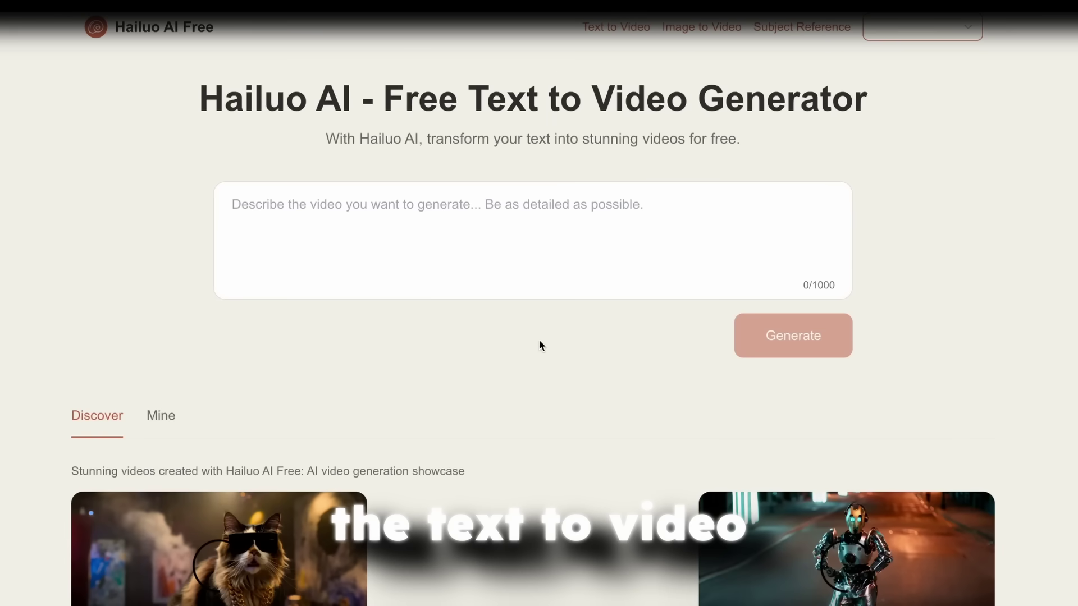
pyautogui.scroll(-3, 539, 339)
pyautogui.click(161, 276)
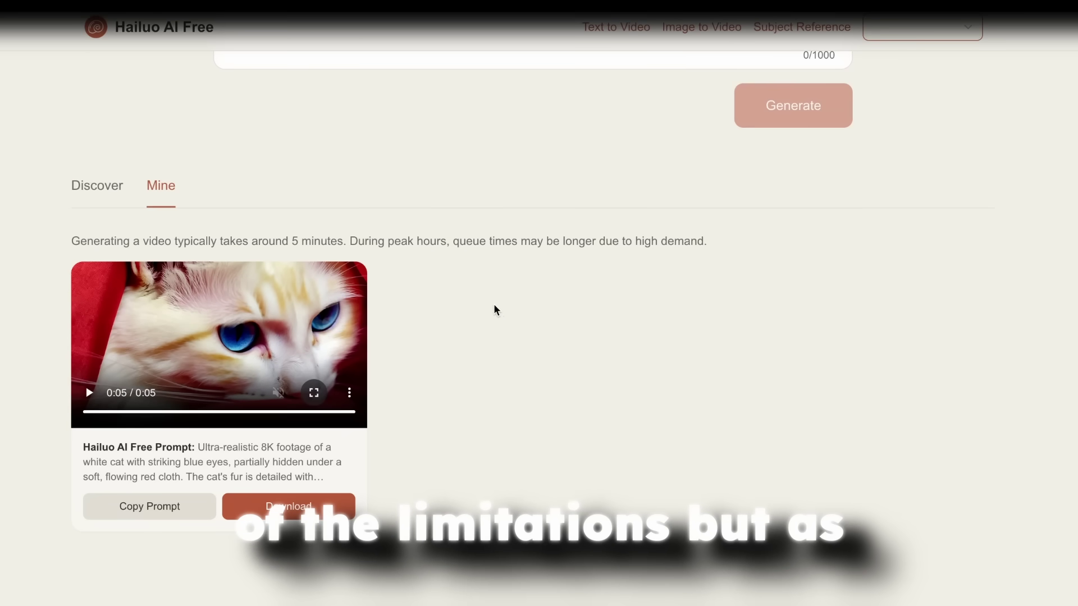
pyautogui.scroll(-9, 496, 339)
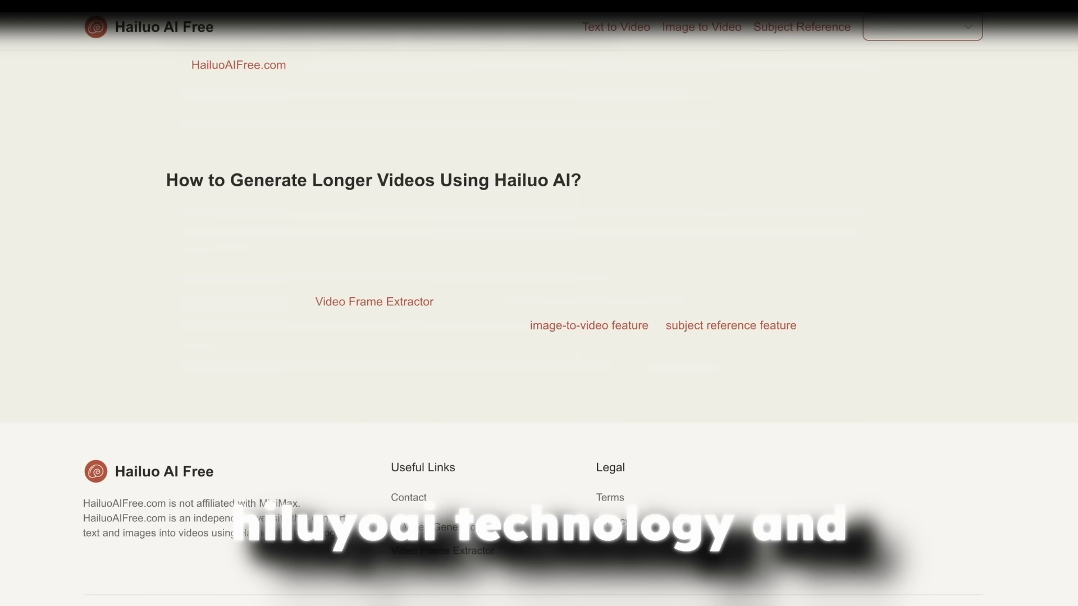
pyautogui.scroll(9, 409, 394)
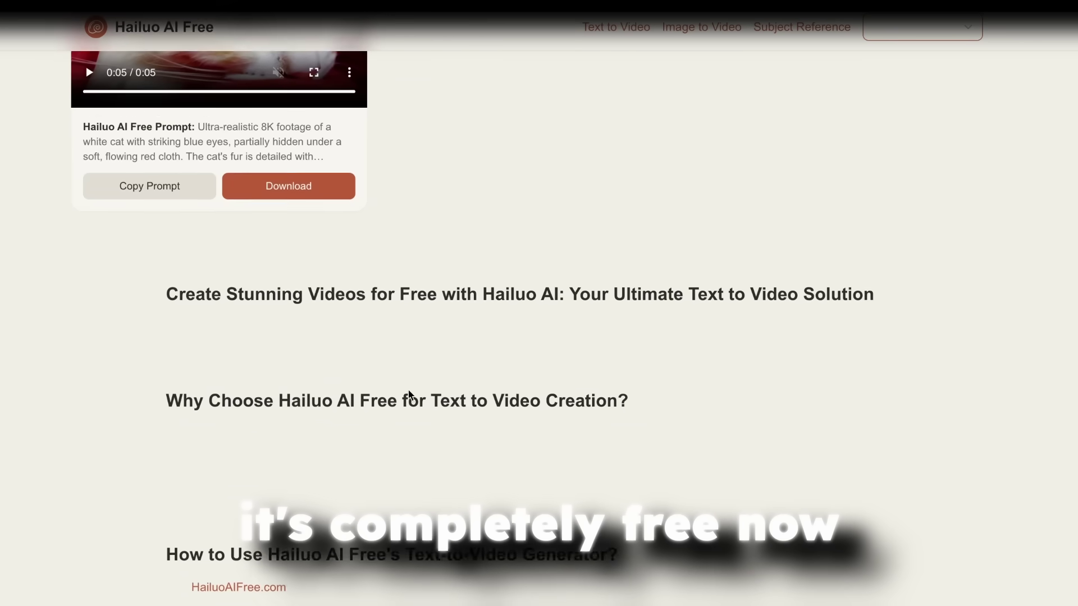
pyautogui.scroll(6, 409, 394)
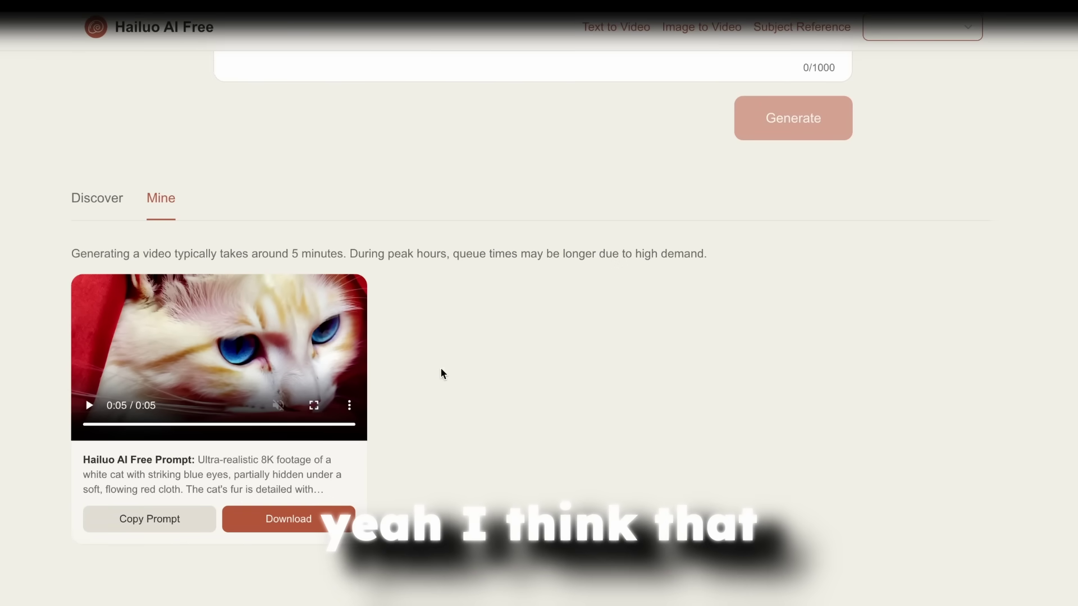
pyautogui.scroll(4, 463, 372)
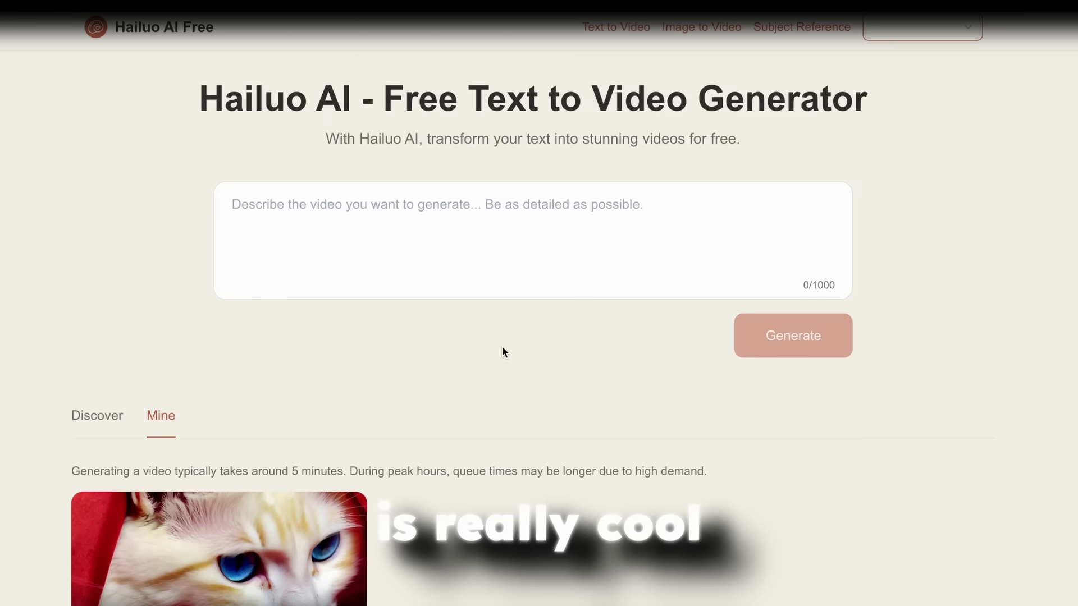